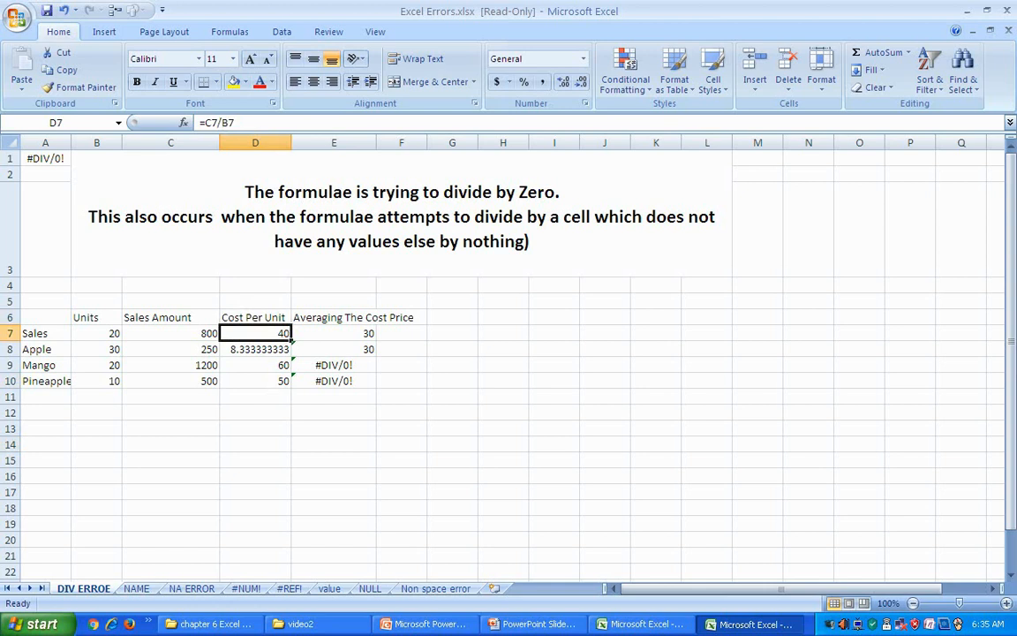
Step: Inspect the divide-by-zero formula in D7 on the DIV ERROE sheet
{"action": "key", "text": "F2"}
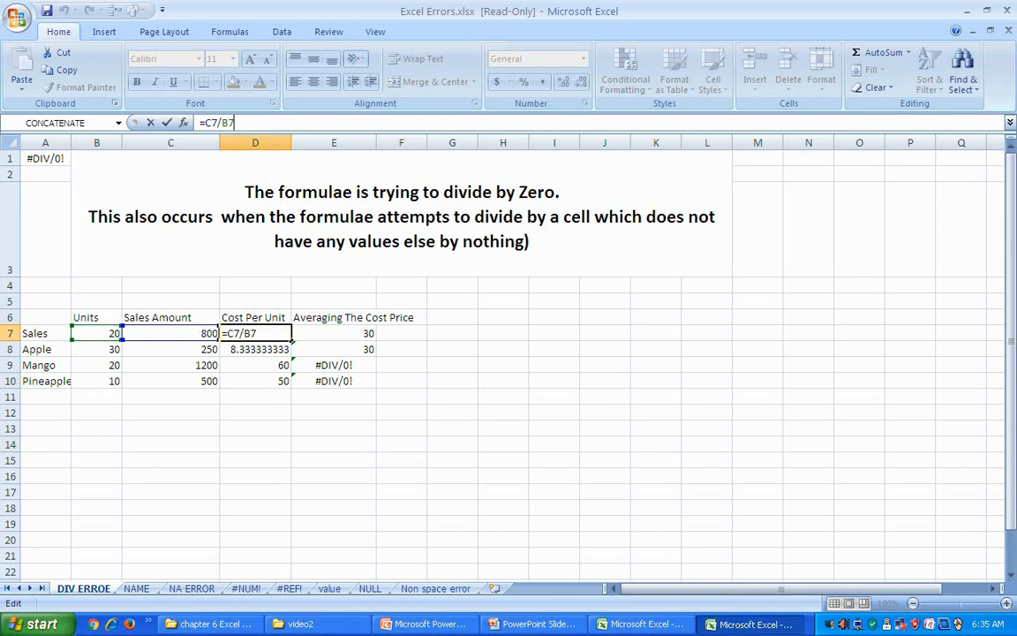
Step: Set the Sales units in B7 to 0 so D7 shows #DIV/0!
{"action": "left_click", "coordinate": [334, 460]}
{"action": "left_click", "coordinate": [255, 333]}
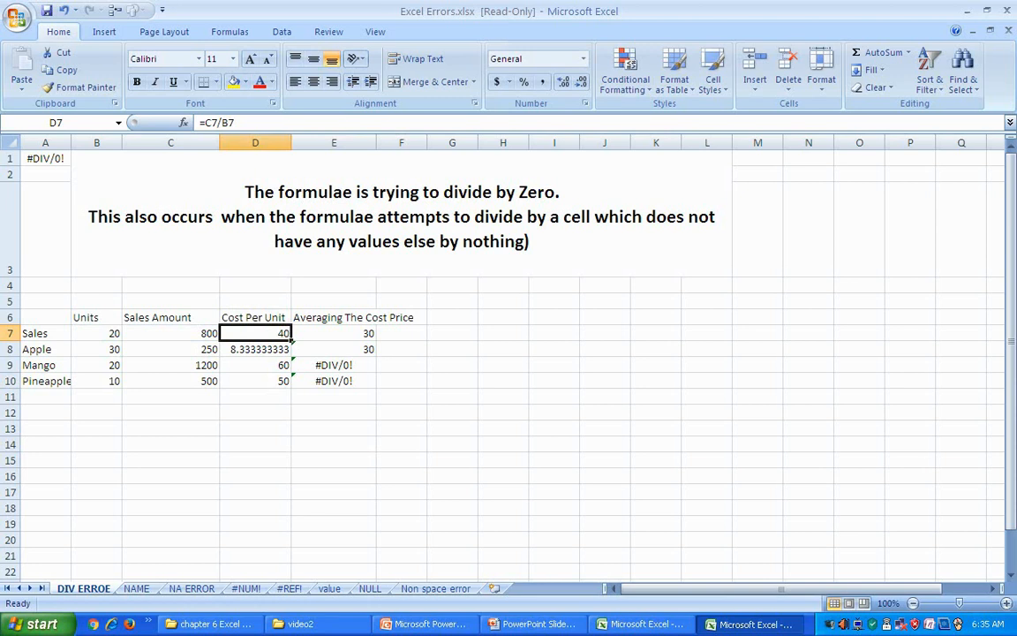
{"action": "left_click", "coordinate": [97, 333]}
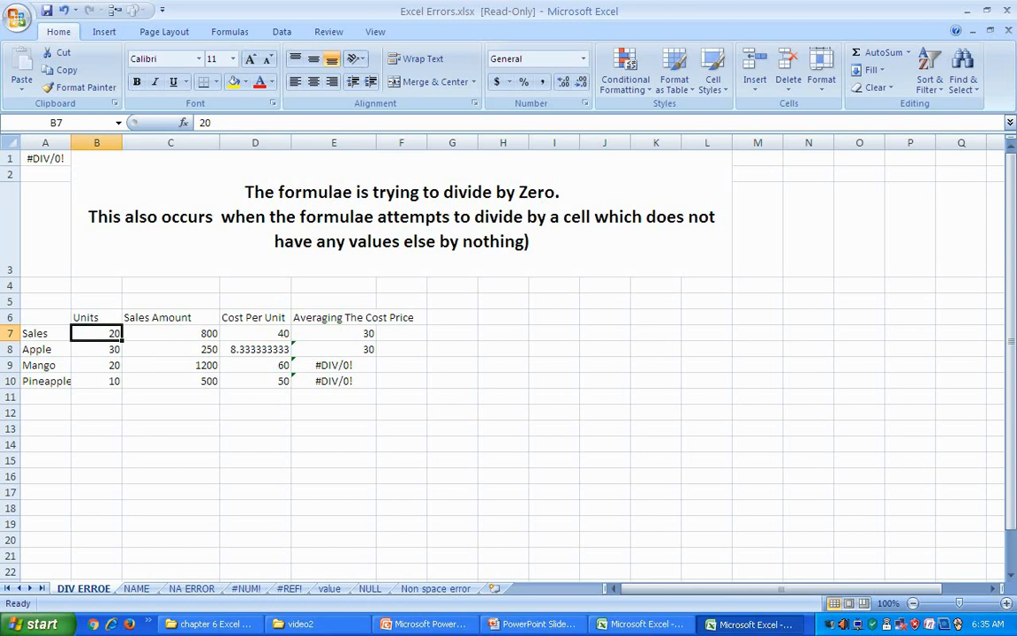
{"action": "type", "text": "0"}
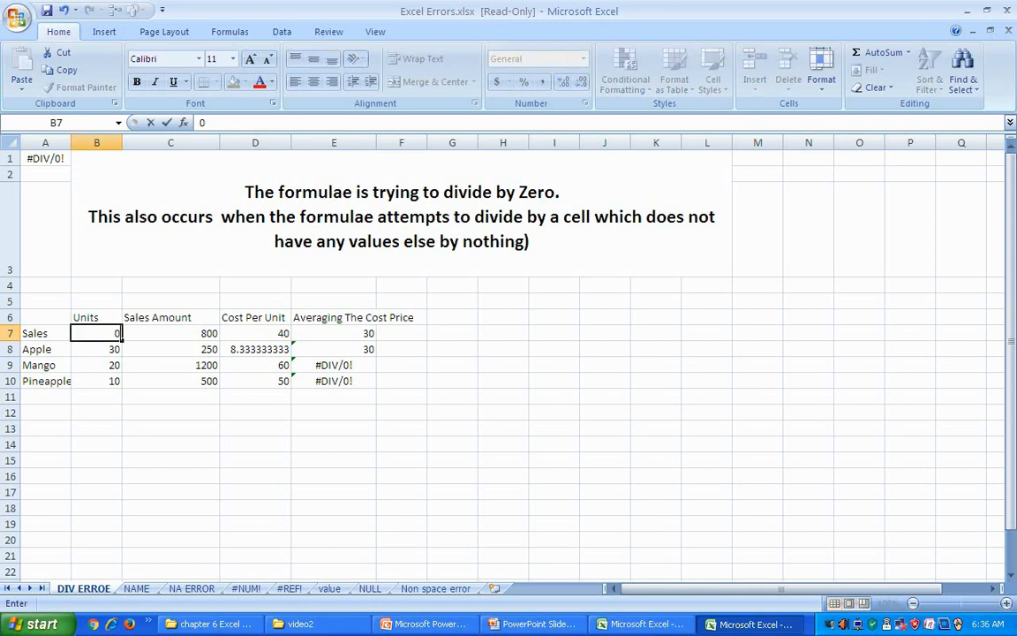
{"action": "key", "text": "Return"}
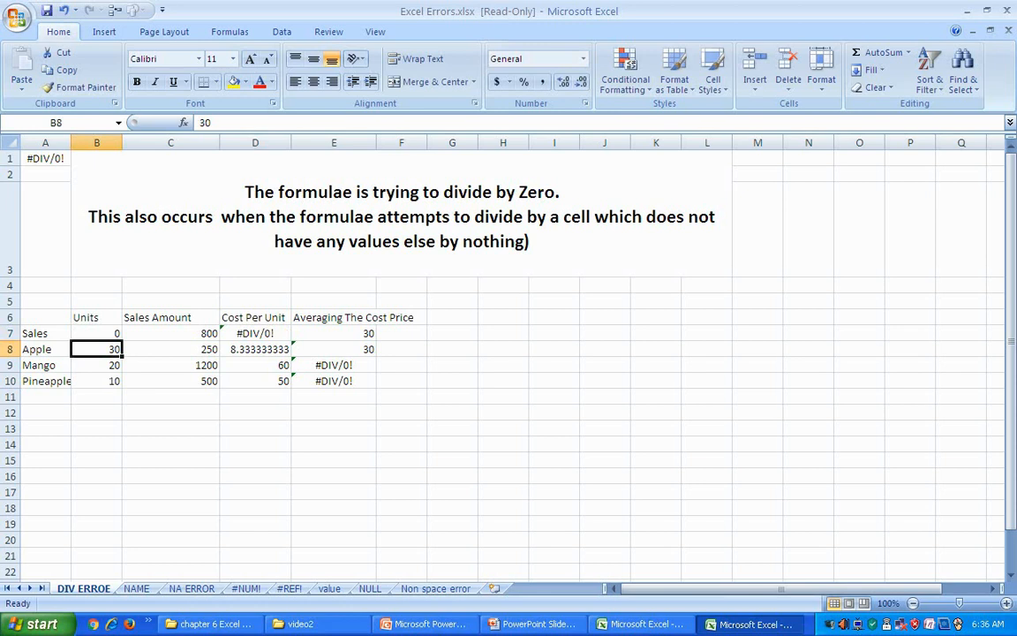
Step: Compare the D8 and D7 formulas, restore B7 to 20 (D7 shows 40), then undo
{"action": "left_click", "coordinate": [256, 349]}
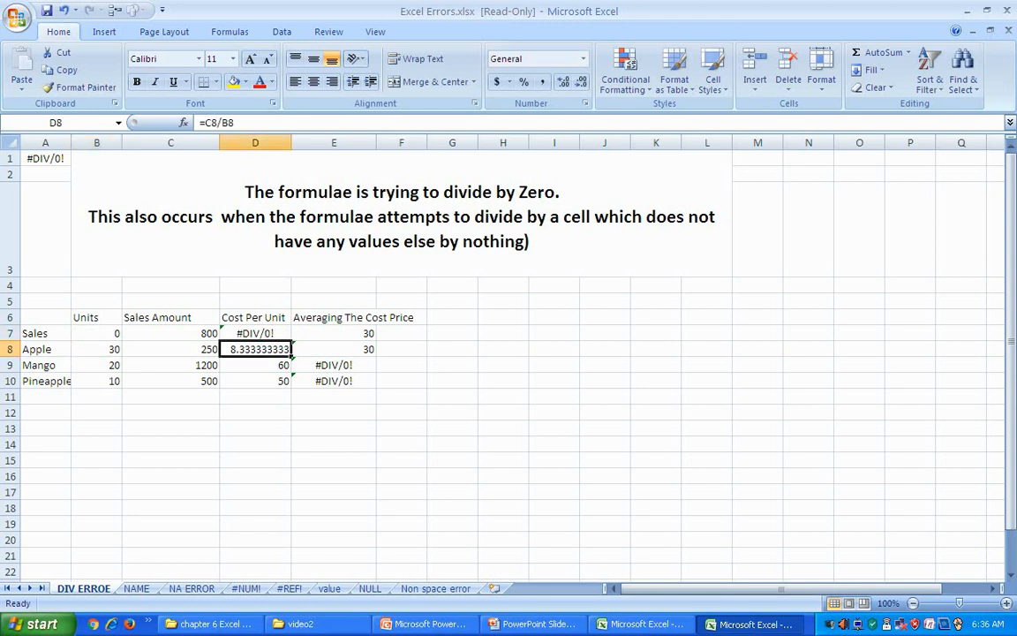
{"action": "left_click", "coordinate": [255, 333]}
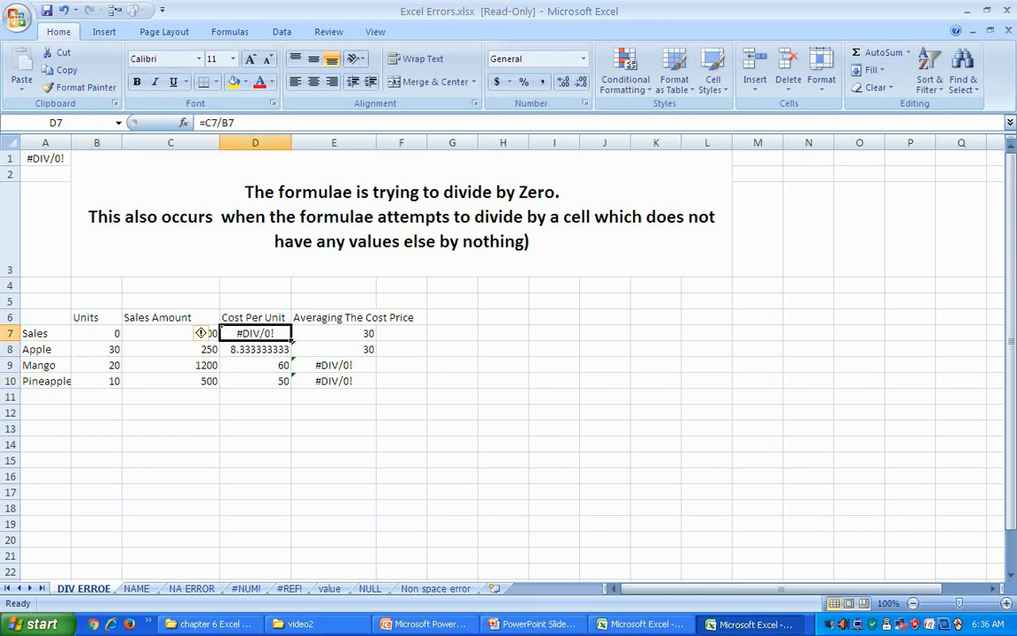
{"action": "left_click", "coordinate": [96, 333]}
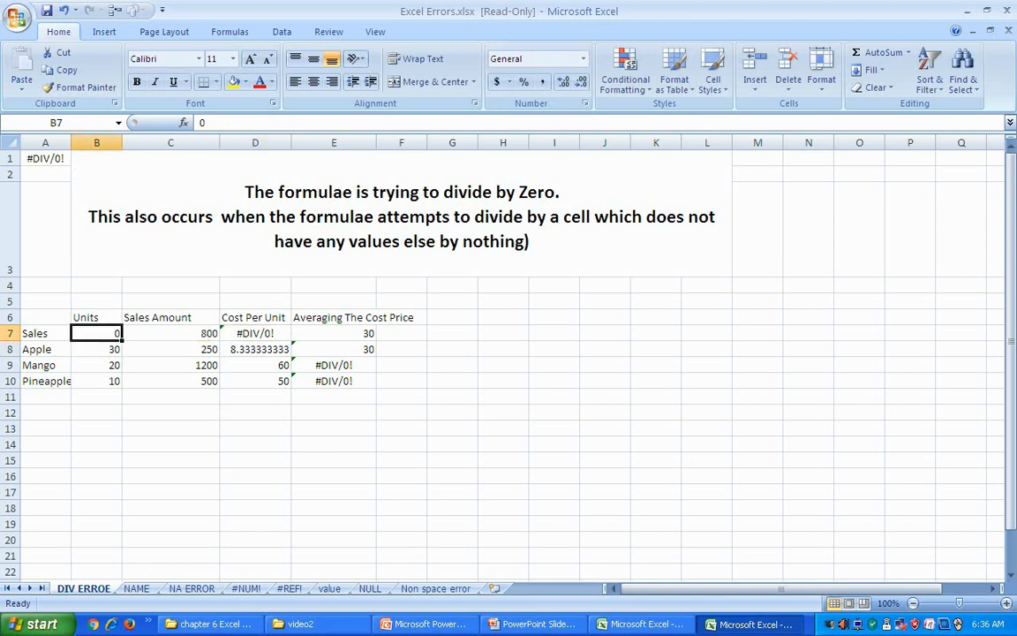
{"action": "type", "text": "20"}
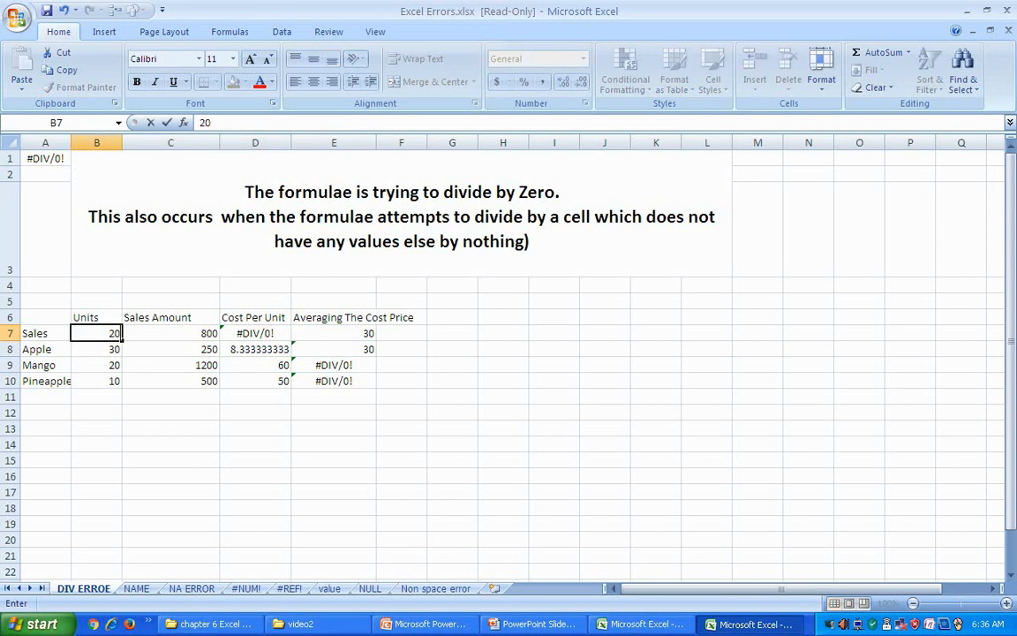
{"action": "key", "text": "Return"}
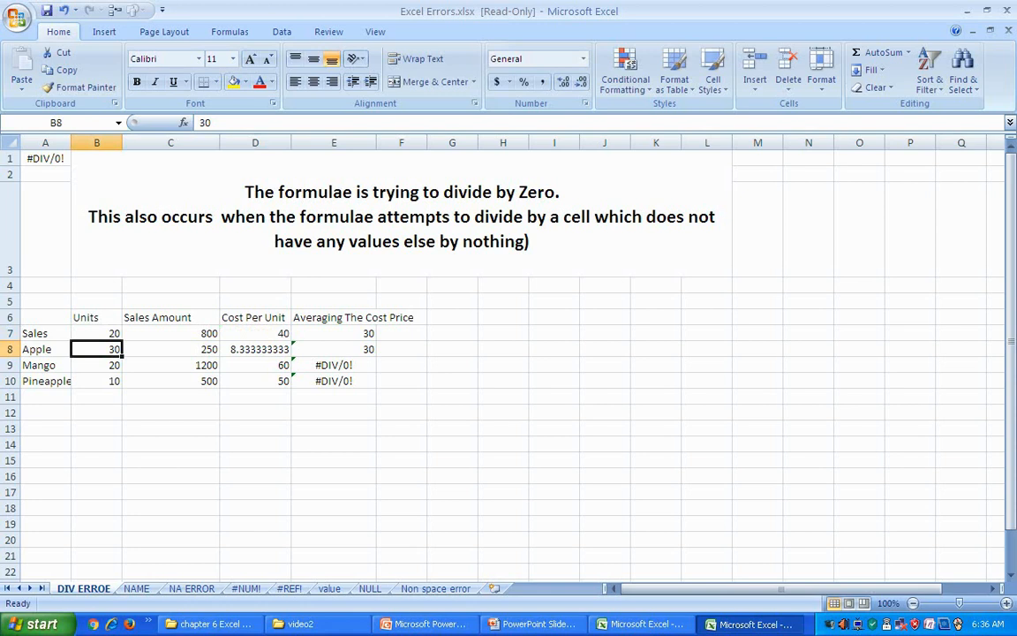
{"action": "key", "text": "ctrl+z"}
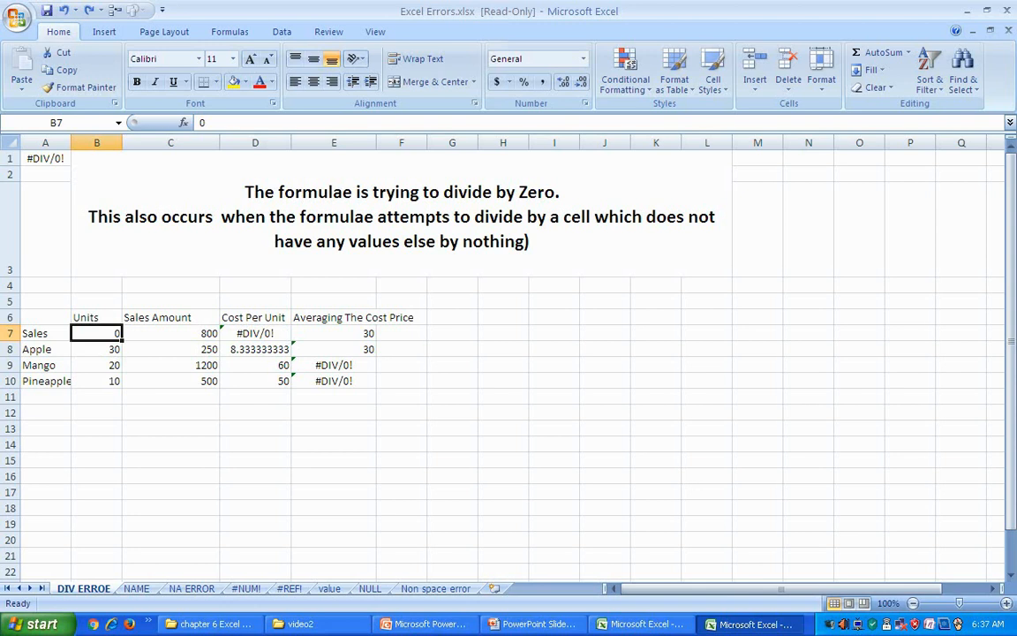
Step: Enter 10 sales units in B7 so D7 shows 80
{"action": "type", "text": "10"}
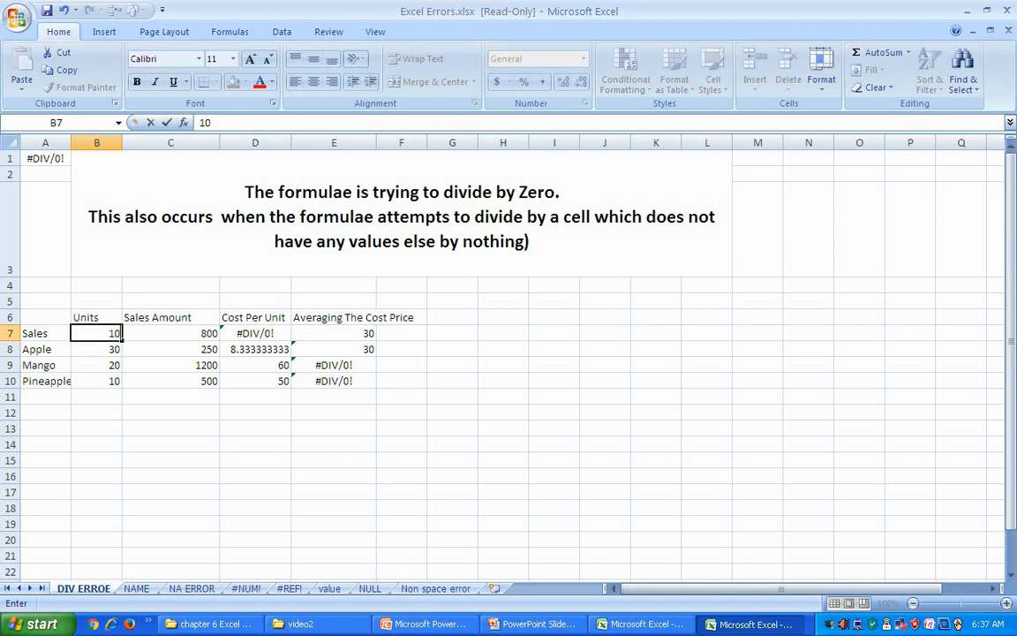
{"action": "key", "text": "Return"}
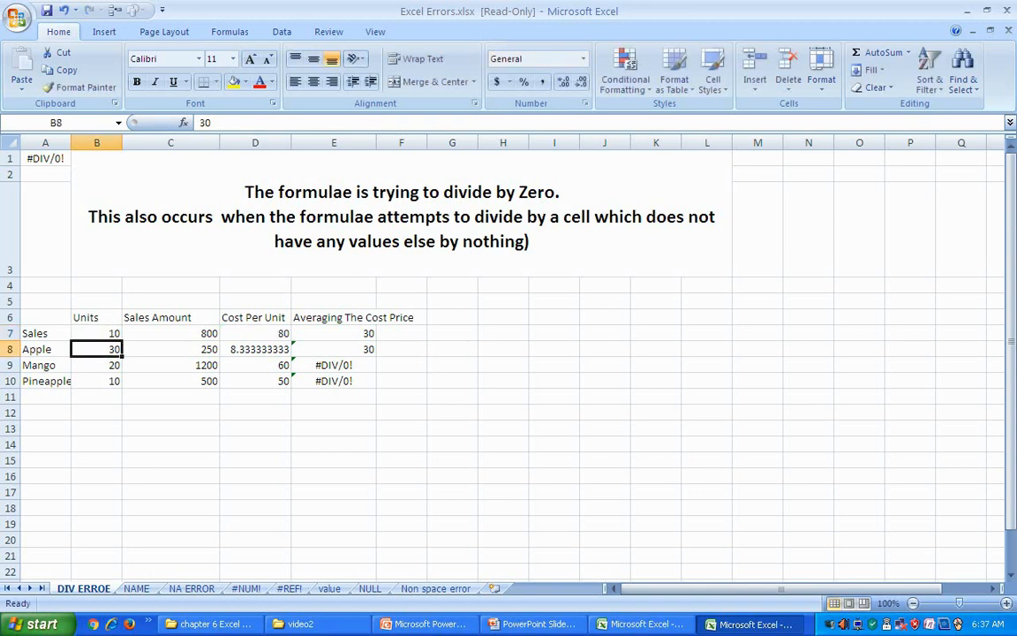
{"action": "left_click", "coordinate": [334, 460]}
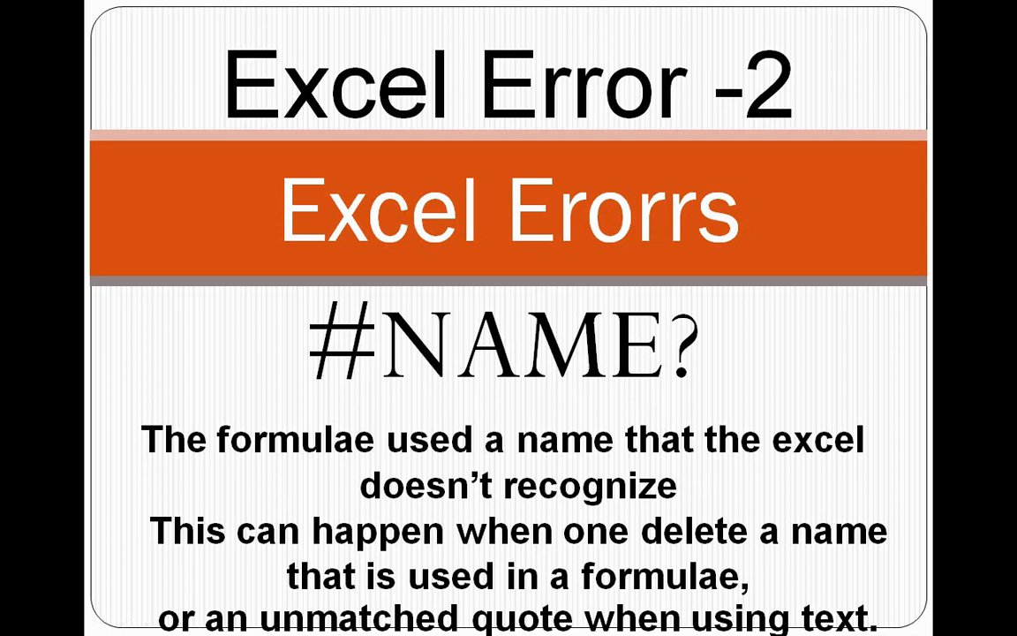
Step: Return from the #NAME? slide to the workbook's NAME sheet
{"action": "key", "text": "alt+Tab"}
{"action": "key", "text": "alt+Tab"}
{"action": "key", "text": "alt+Tab"}
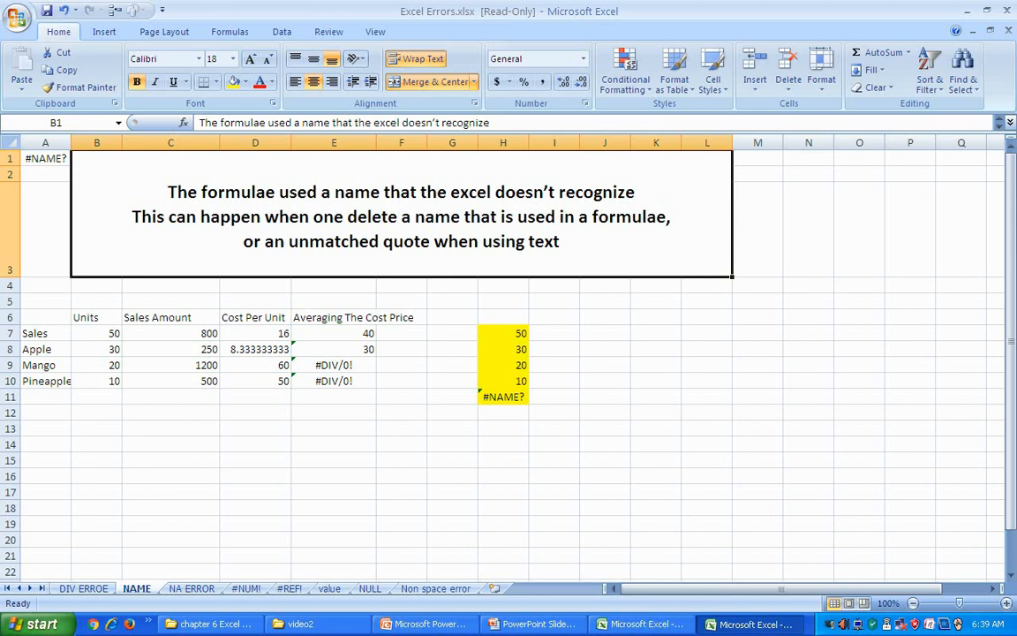
{"action": "left_click", "coordinate": [402, 428]}
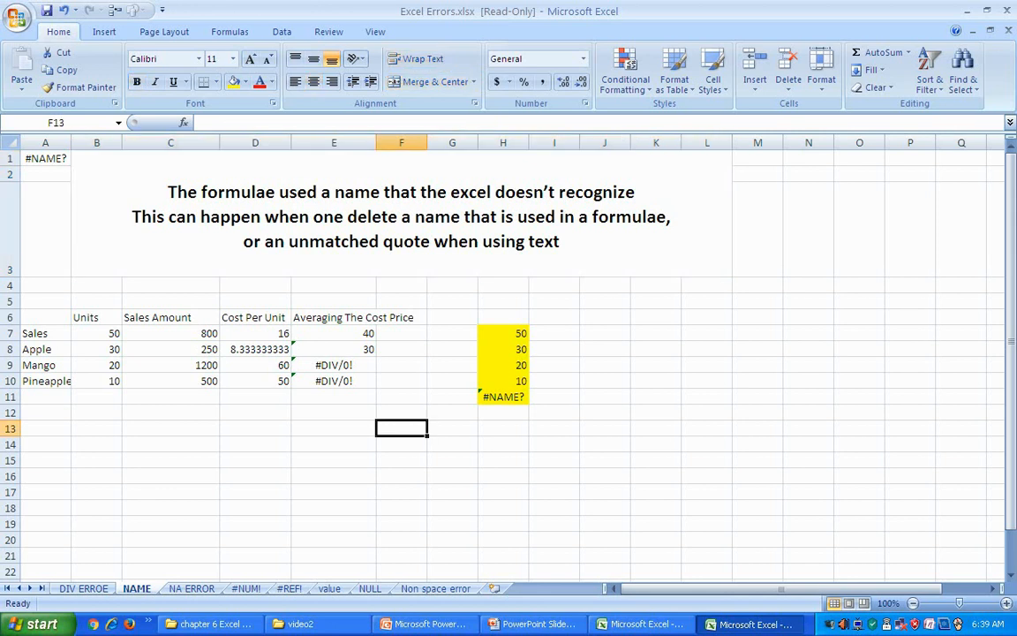
{"action": "left_click", "coordinate": [504, 396]}
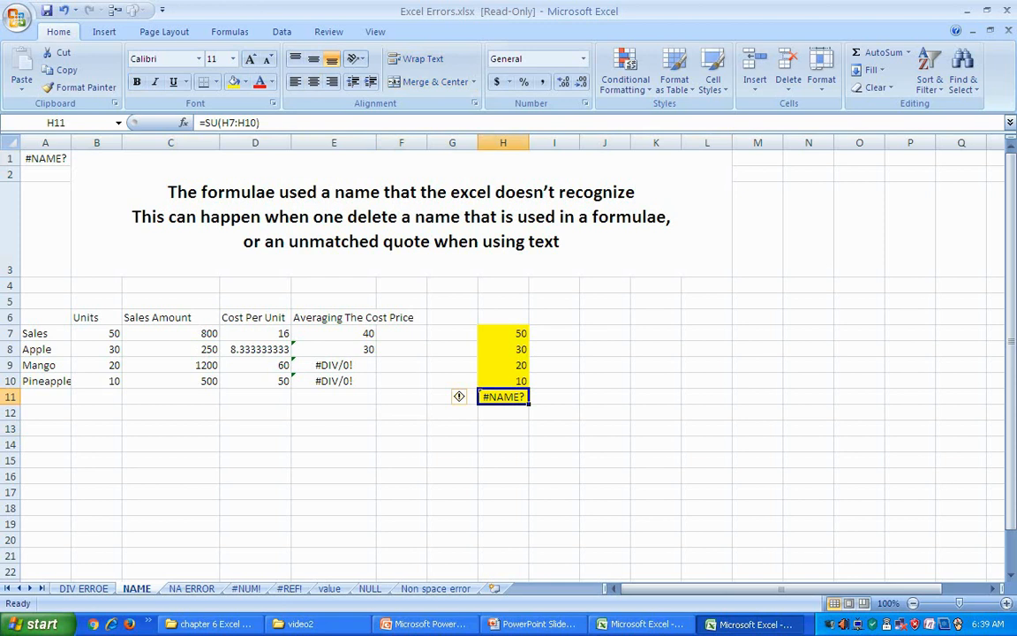
{"action": "left_click", "coordinate": [452, 460]}
{"action": "left_click", "coordinate": [504, 396]}
{"action": "left_click_drag", "start_coordinate": [504, 332], "coordinate": [503, 381]}
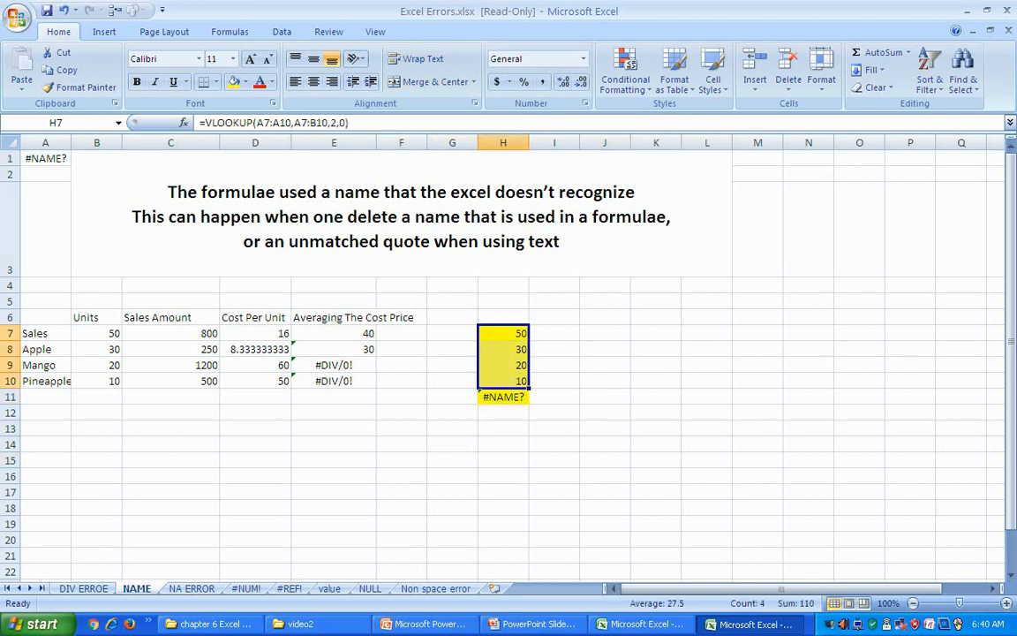
{"action": "left_click", "coordinate": [605, 460]}
{"action": "left_click", "coordinate": [504, 397]}
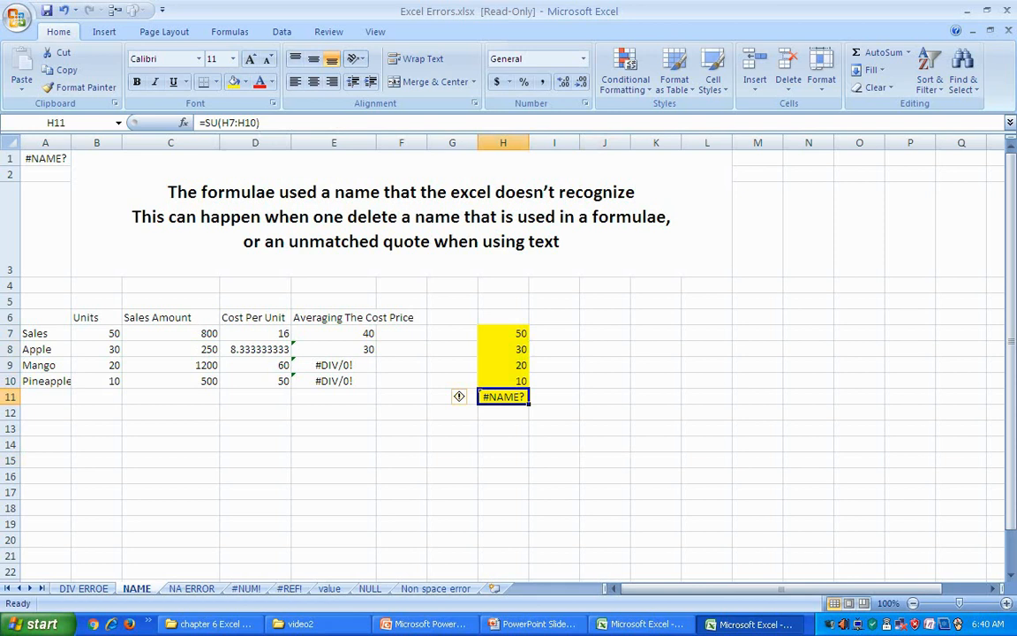
{"action": "left_click_drag", "start_coordinate": [503, 333], "coordinate": [503, 380]}
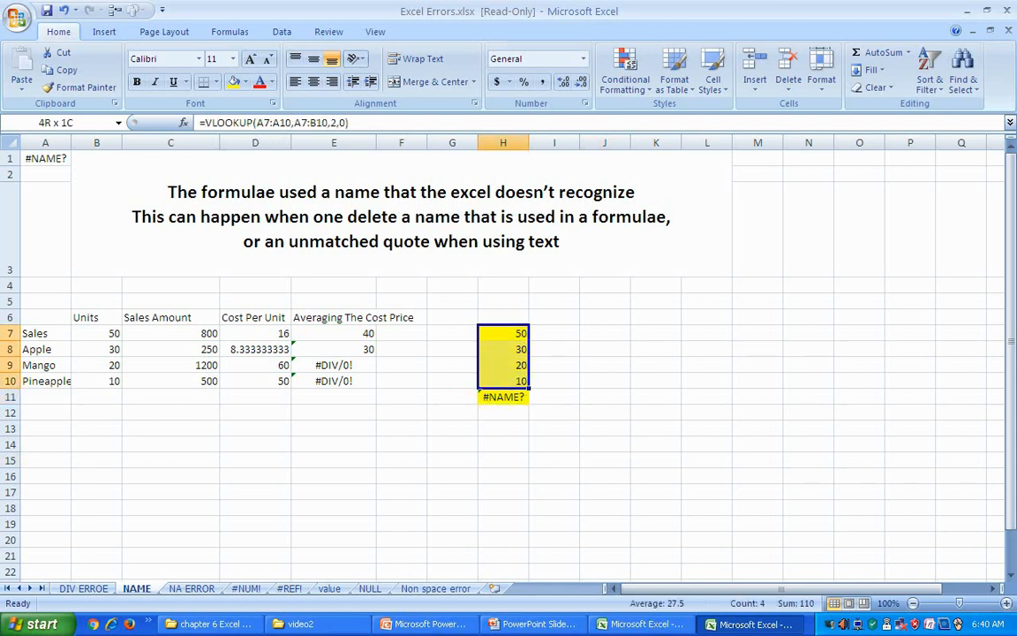
{"action": "left_click", "coordinate": [503, 396]}
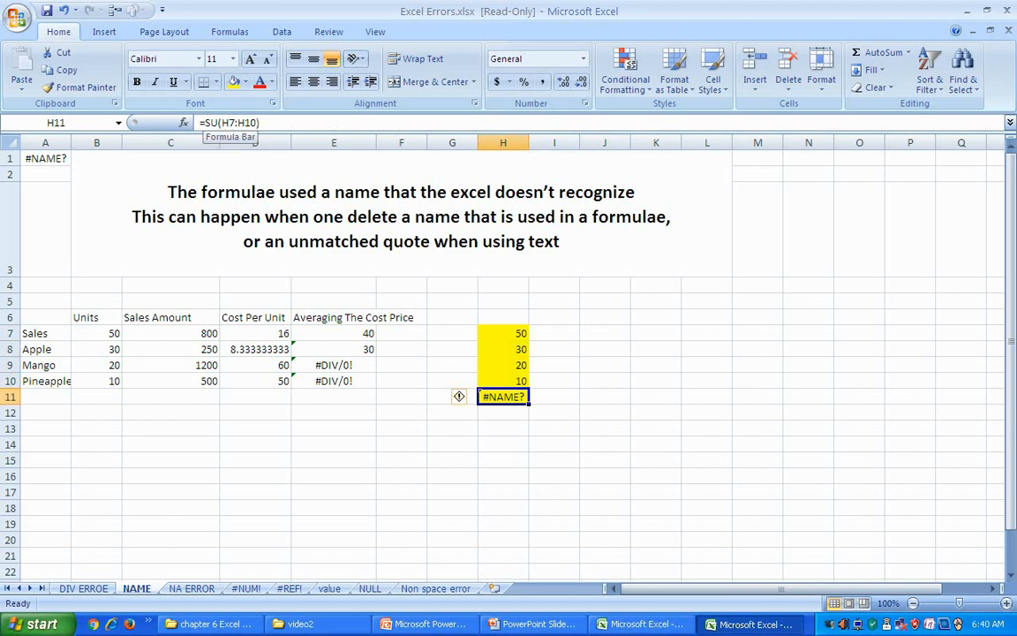
{"action": "left_click", "coordinate": [656, 444]}
{"action": "left_click", "coordinate": [504, 397]}
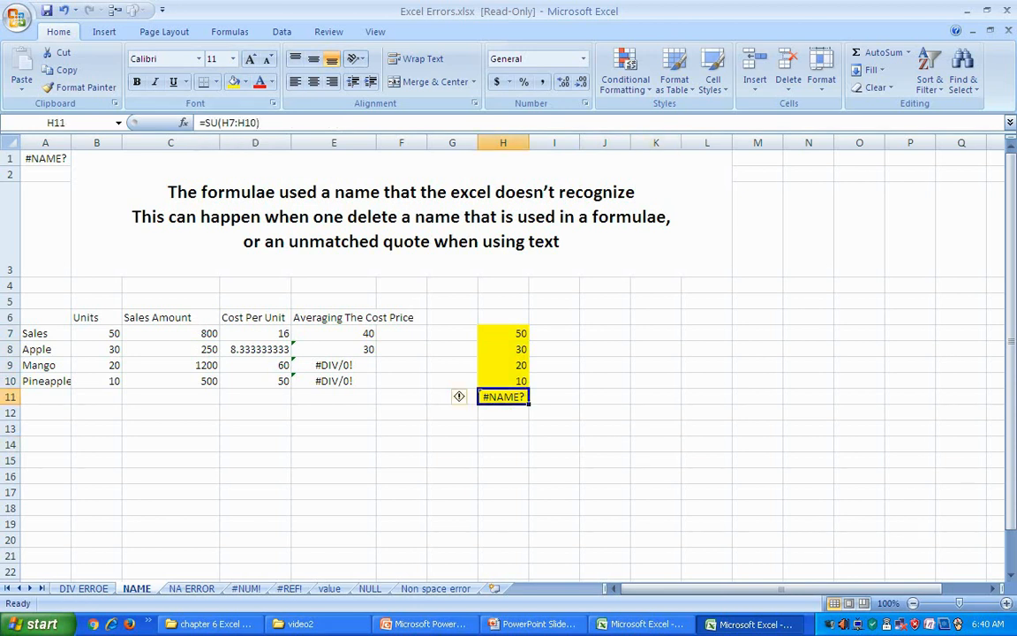
Step: Correct the misspelled SU function in H11 to SUM, giving a total of 110
{"action": "left_click", "coordinate": [503, 424]}
{"action": "left_click", "coordinate": [504, 397]}
{"action": "left_click", "coordinate": [219, 123]}
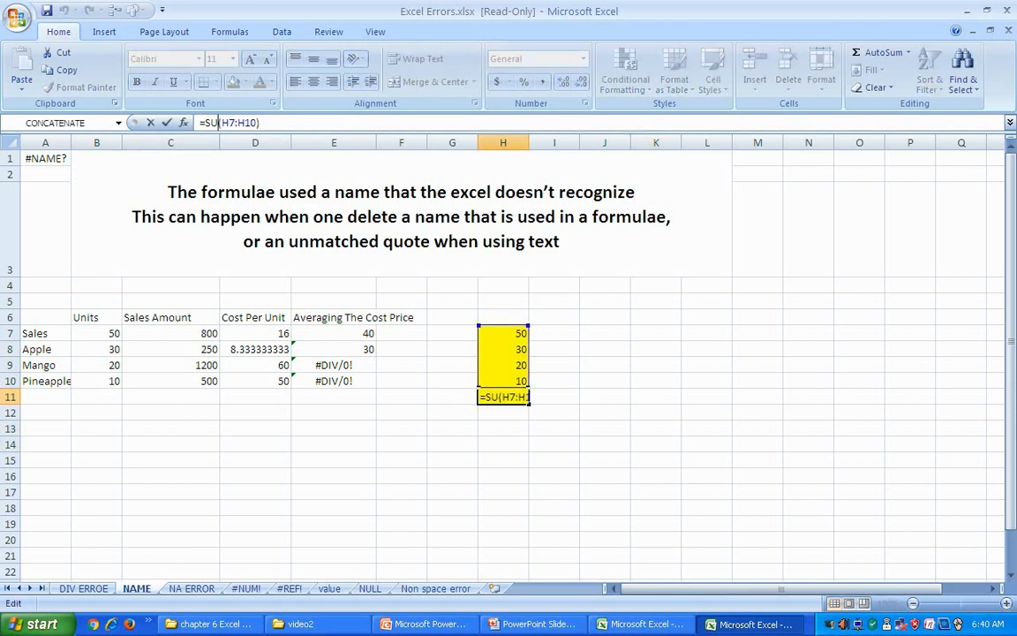
{"action": "type", "text": "m"}
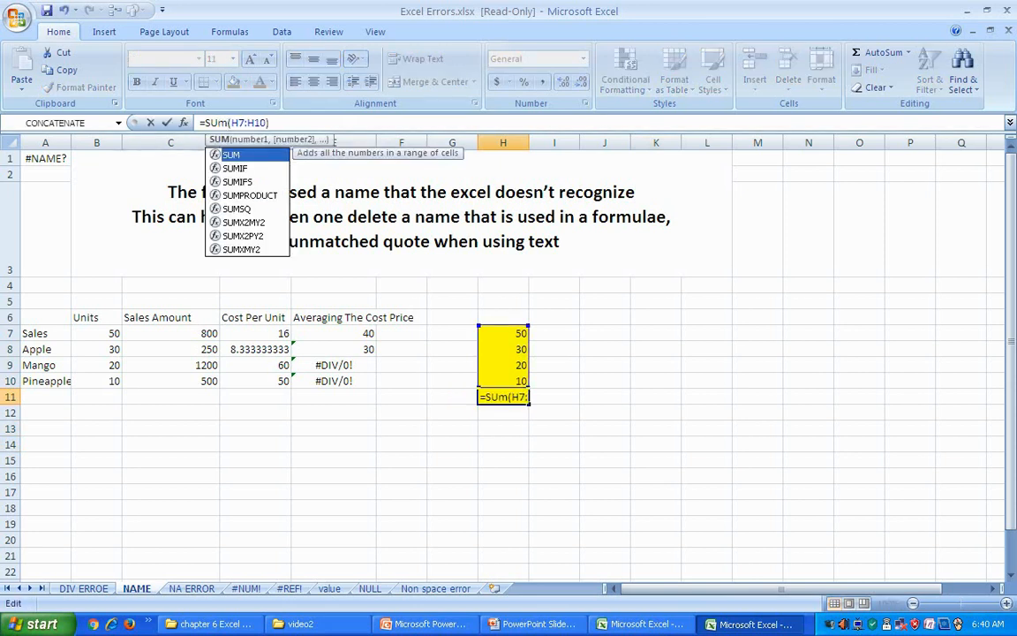
{"action": "key", "text": "BackSpace"}
{"action": "type", "text": "M"}
{"action": "key", "text": "Return"}
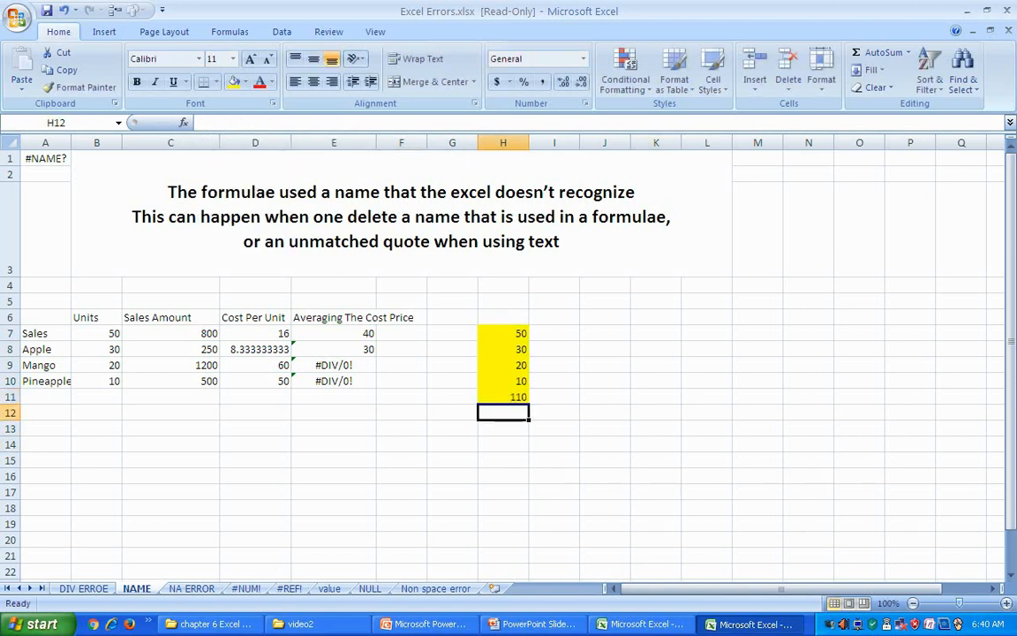
Step: Verify the 110 total against H7:H10 and reopen its SUM formula for editing
{"action": "left_click", "coordinate": [502, 396]}
{"action": "left_click_drag", "start_coordinate": [504, 333], "coordinate": [504, 380]}
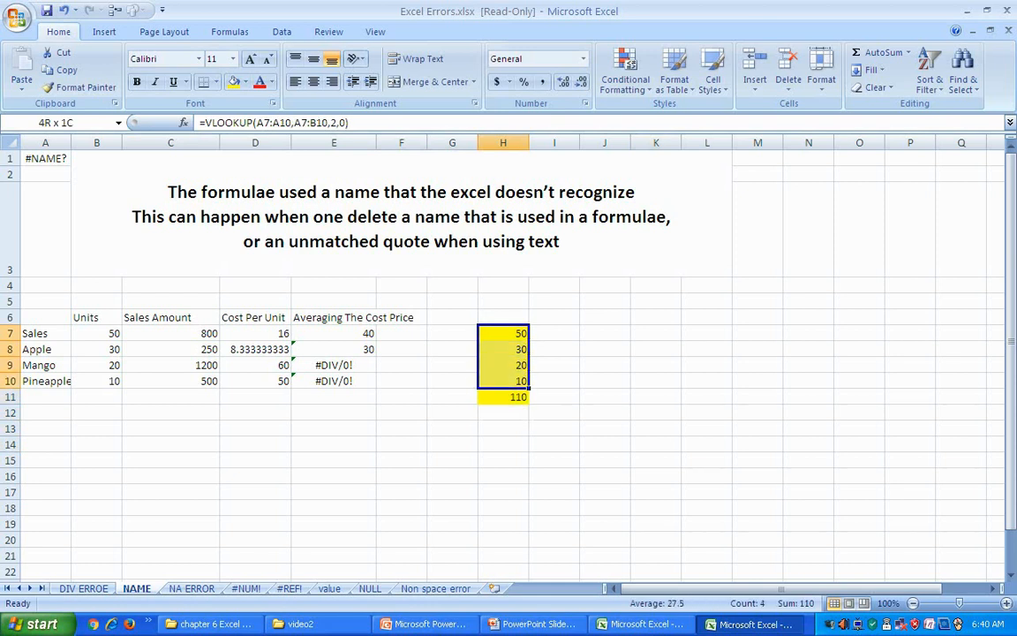
{"action": "left_click", "coordinate": [502, 397]}
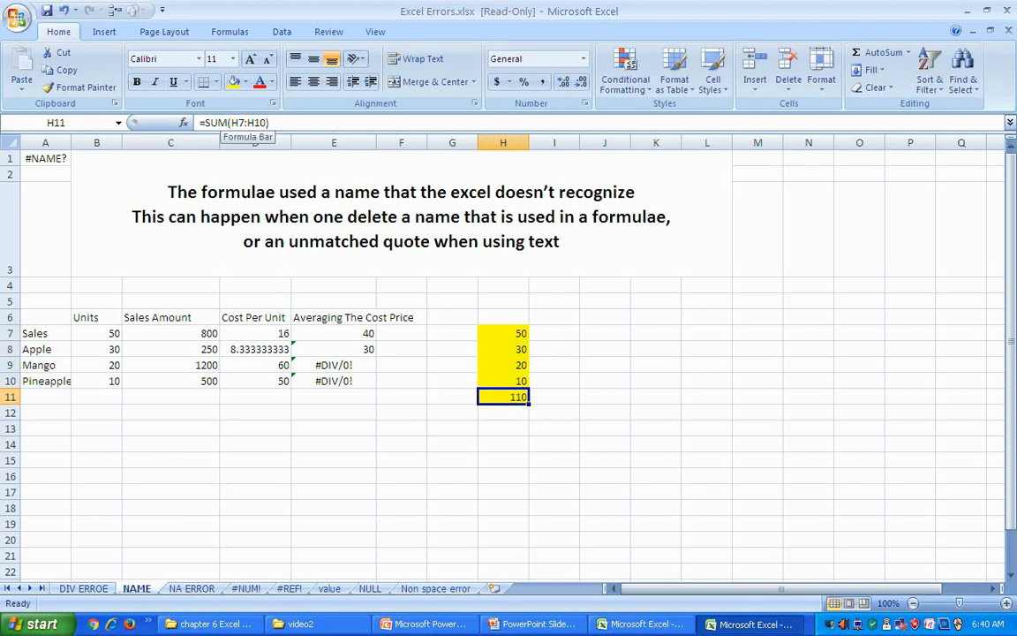
{"action": "left_click", "coordinate": [239, 123]}
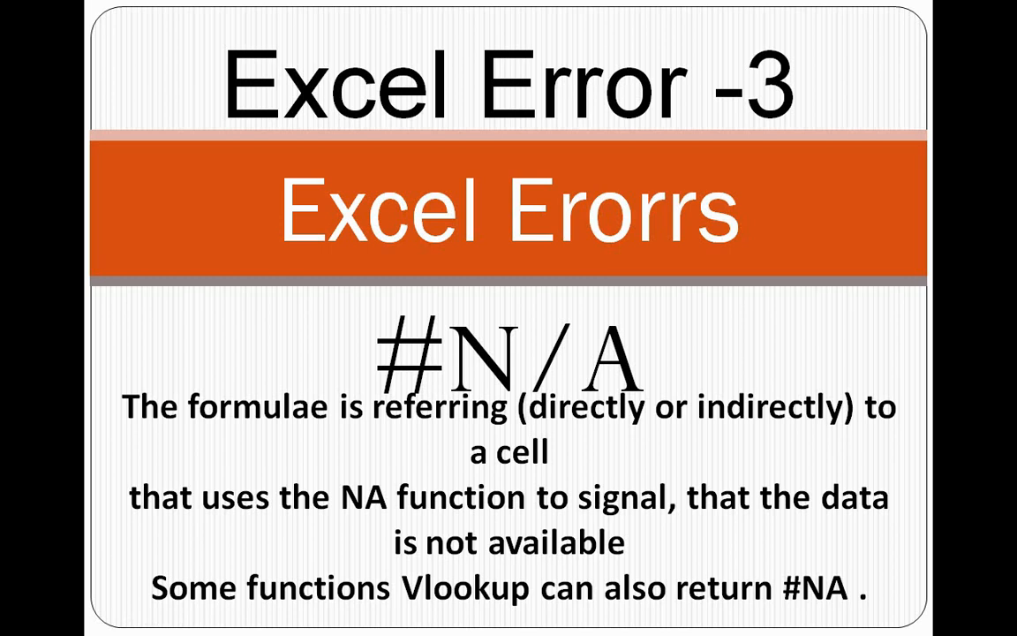
Step: Leave the #N/A slide and return to the workbook's NA ERROR sheet
{"action": "key", "text": "alt+Tab"}
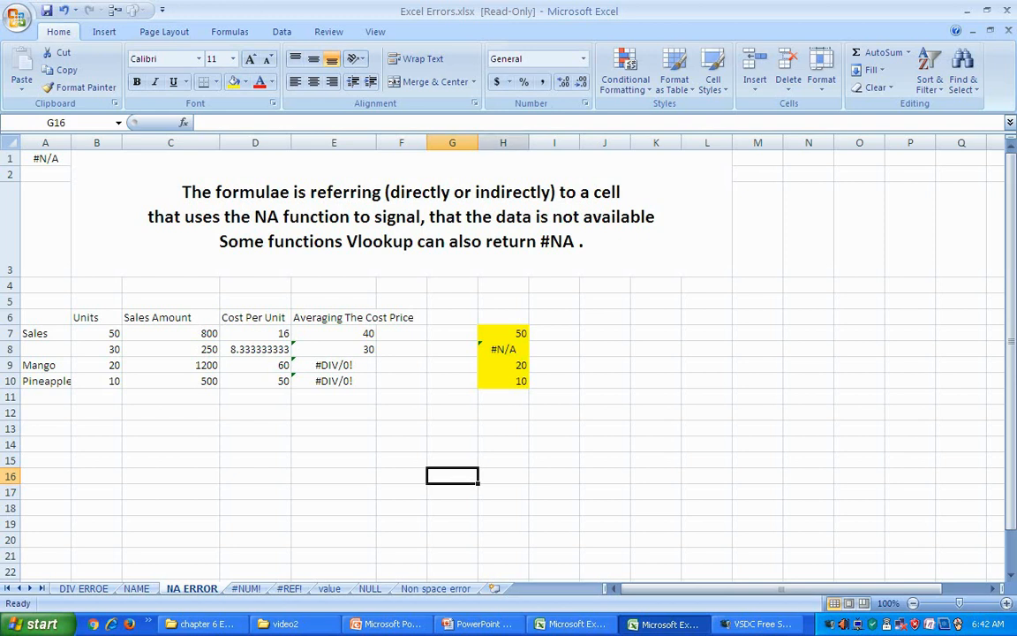
{"action": "left_click", "coordinate": [503, 349]}
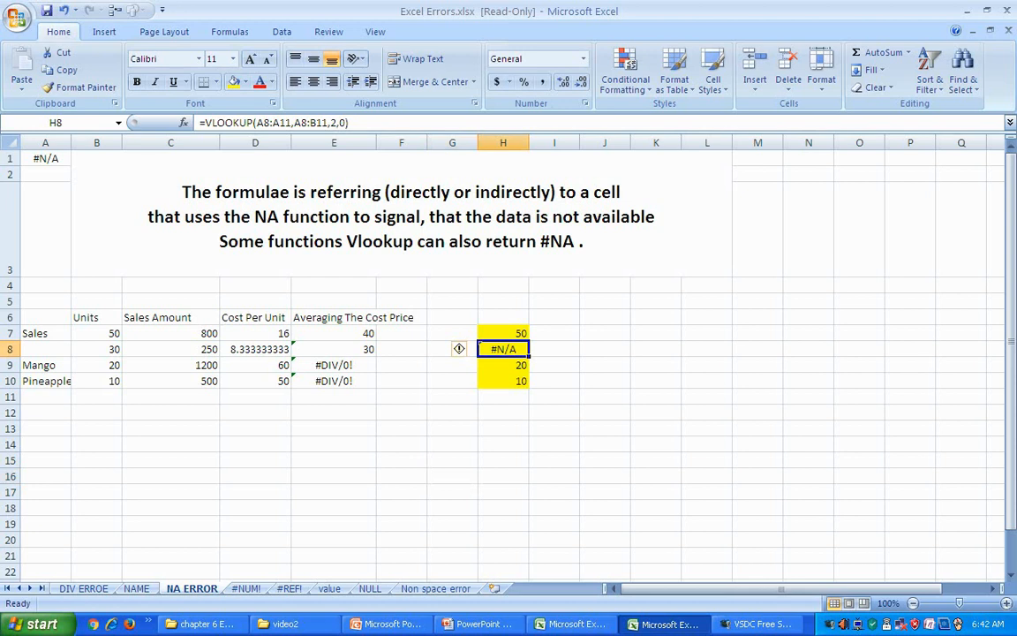
{"action": "left_click", "coordinate": [807, 460]}
{"action": "left_click", "coordinate": [503, 349]}
{"action": "key", "text": "F2"}
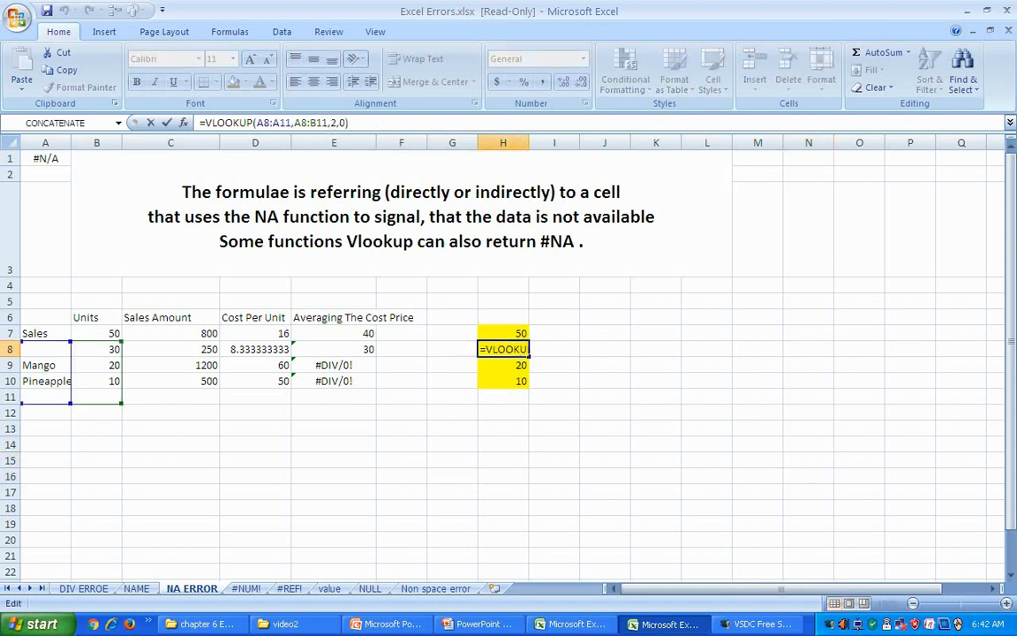
{"action": "left_click", "coordinate": [707, 444]}
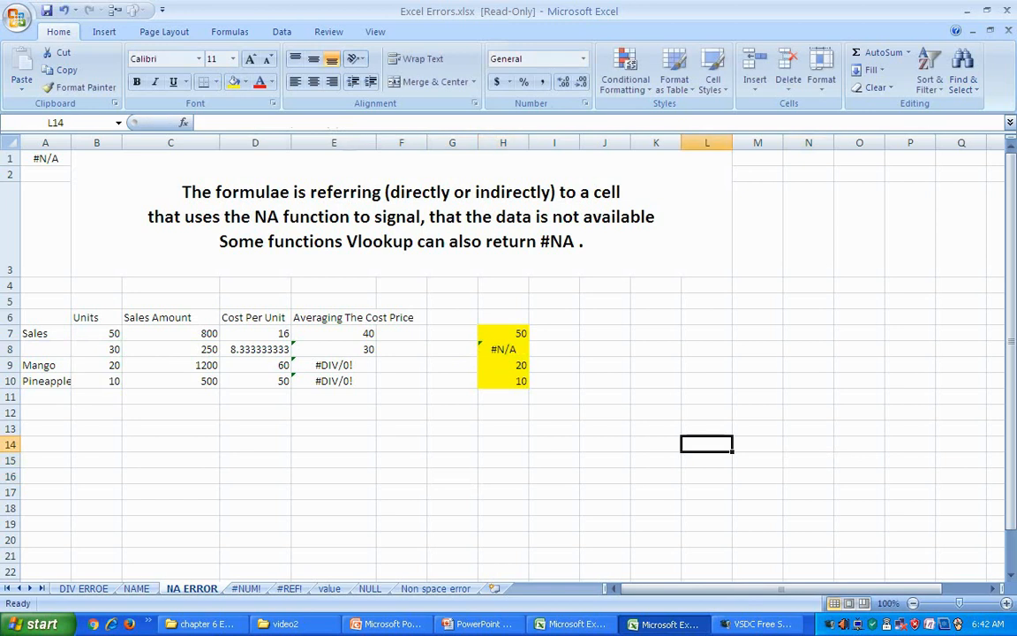
{"action": "left_click", "coordinate": [504, 349]}
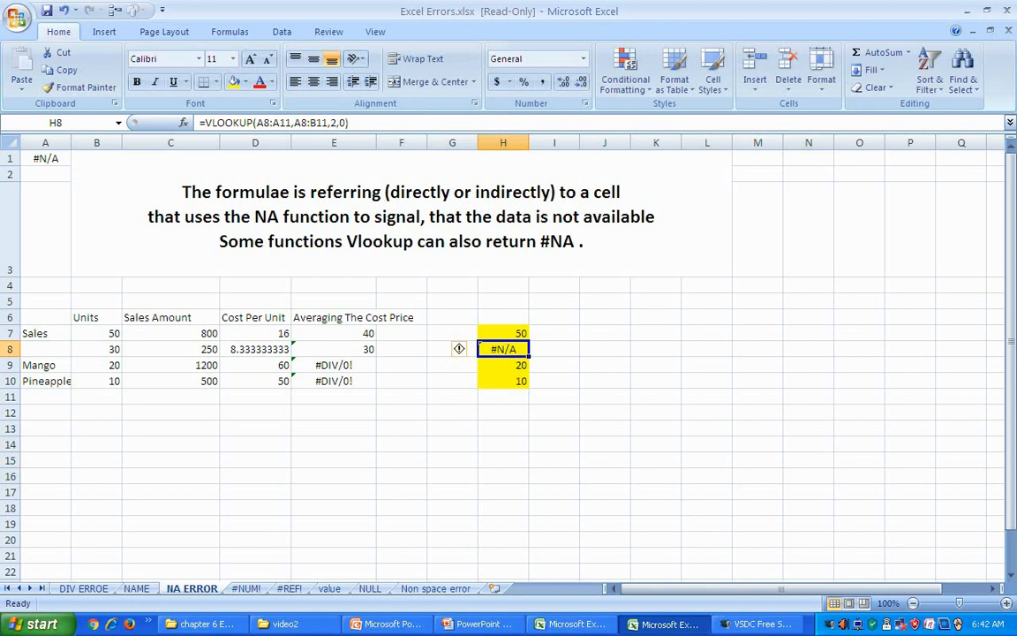
{"action": "key", "text": "Home"}
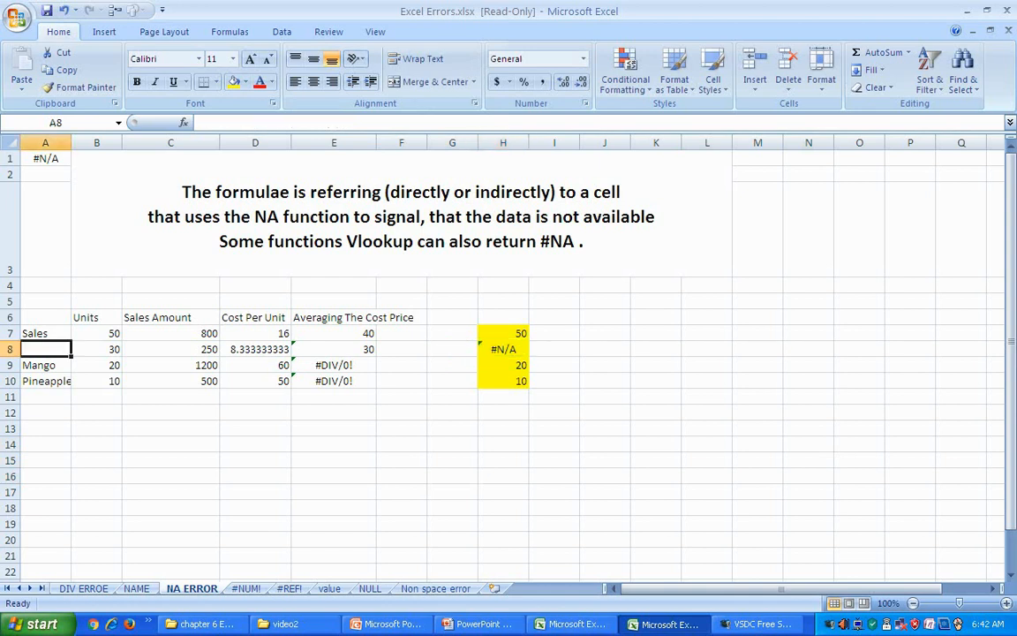
{"action": "left_click", "coordinate": [453, 413]}
{"action": "left_click", "coordinate": [503, 349]}
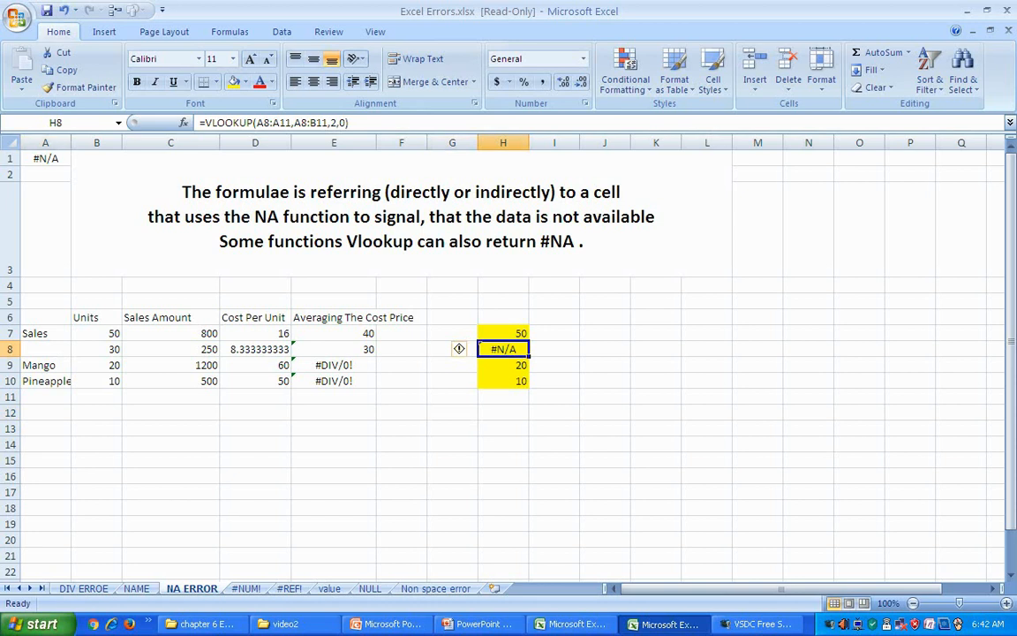
{"action": "key", "text": "Home"}
{"action": "left_click", "coordinate": [503, 349]}
{"action": "left_click", "coordinate": [503, 413]}
{"action": "left_click", "coordinate": [503, 349]}
{"action": "left_click", "coordinate": [503, 333]}
{"action": "left_click", "coordinate": [504, 381]}
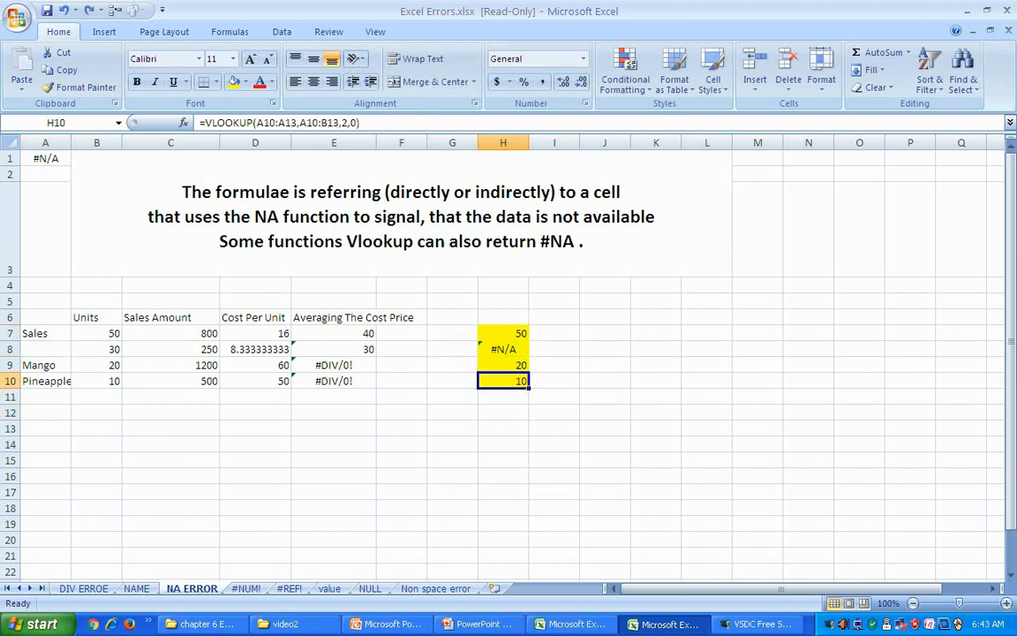
{"action": "left_click", "coordinate": [503, 333]}
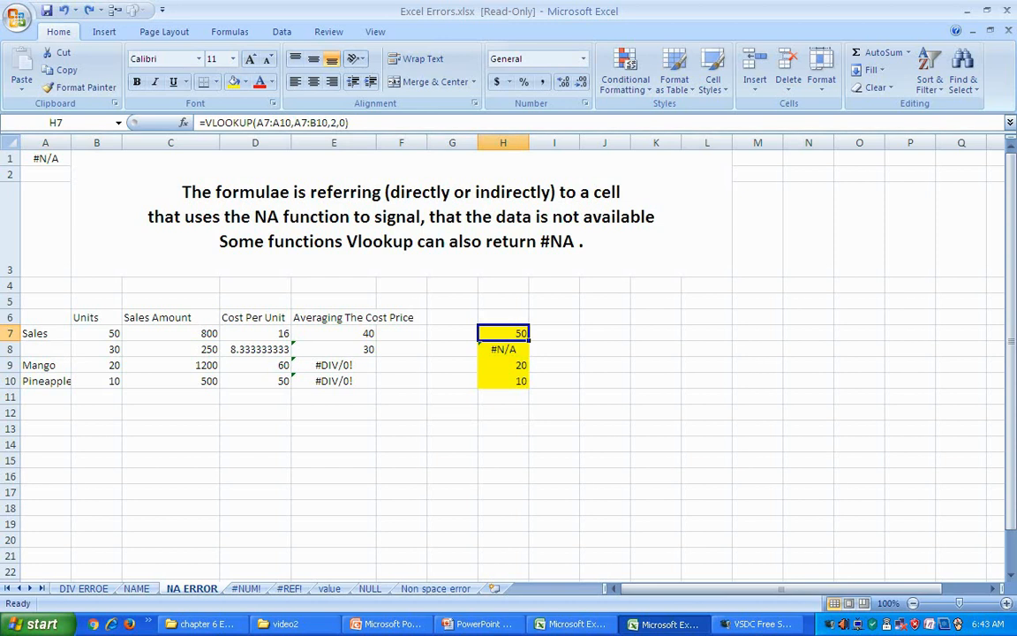
{"action": "key", "text": "F2"}
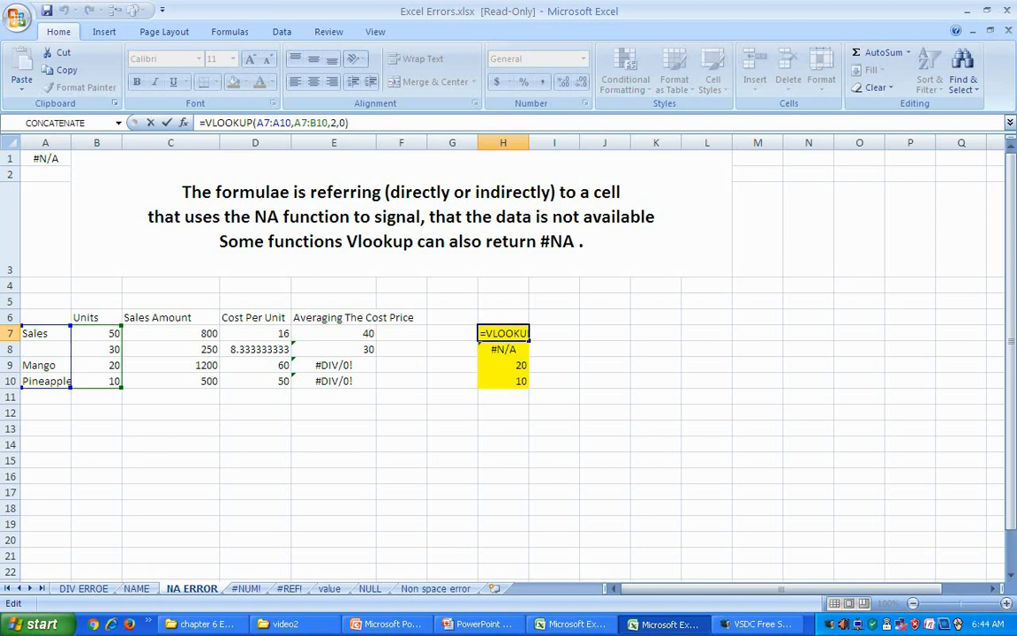
{"action": "left_click", "coordinate": [171, 428]}
{"action": "left_click_drag", "start_coordinate": [504, 333], "coordinate": [503, 380]}
{"action": "left_click", "coordinate": [605, 413]}
{"action": "left_click", "coordinate": [504, 349]}
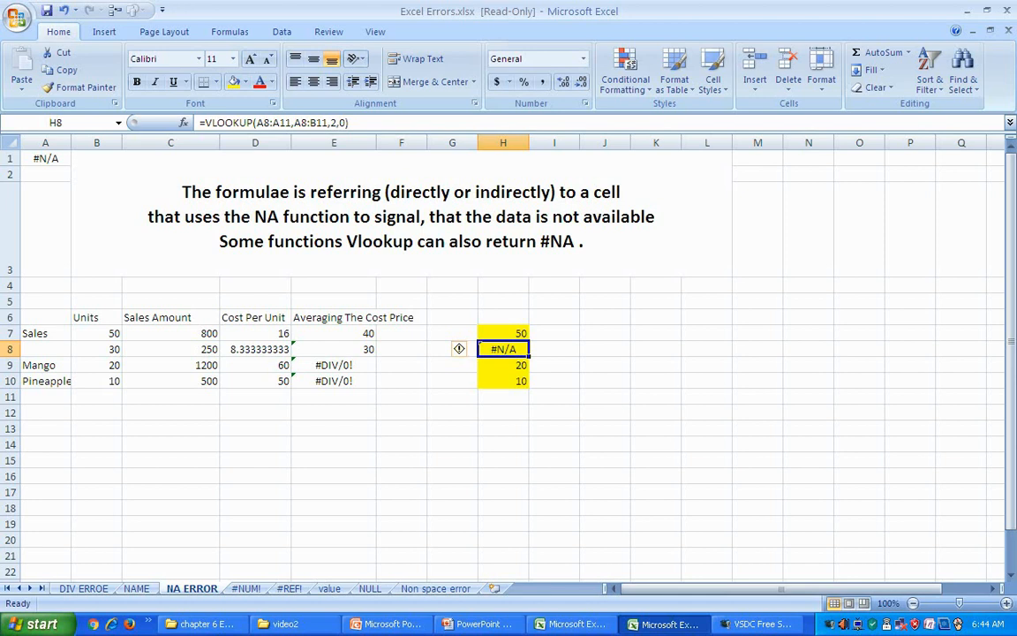
{"action": "left_click", "coordinate": [45, 349]}
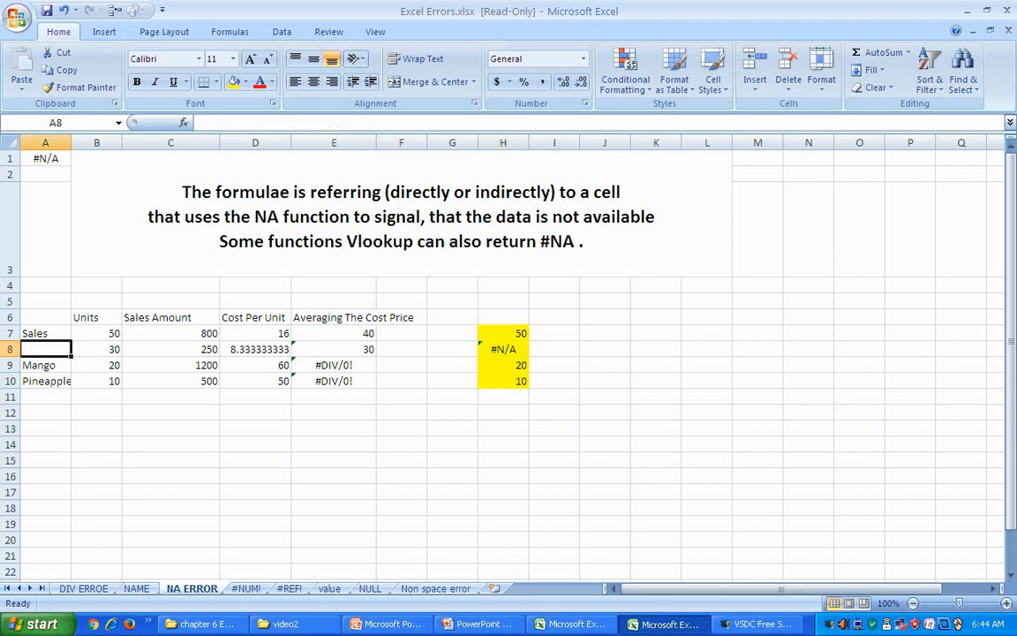
Step: Enter apple in A8 so H8's lookup returns 30 instead of #N/A
{"action": "type", "text": "apple"}
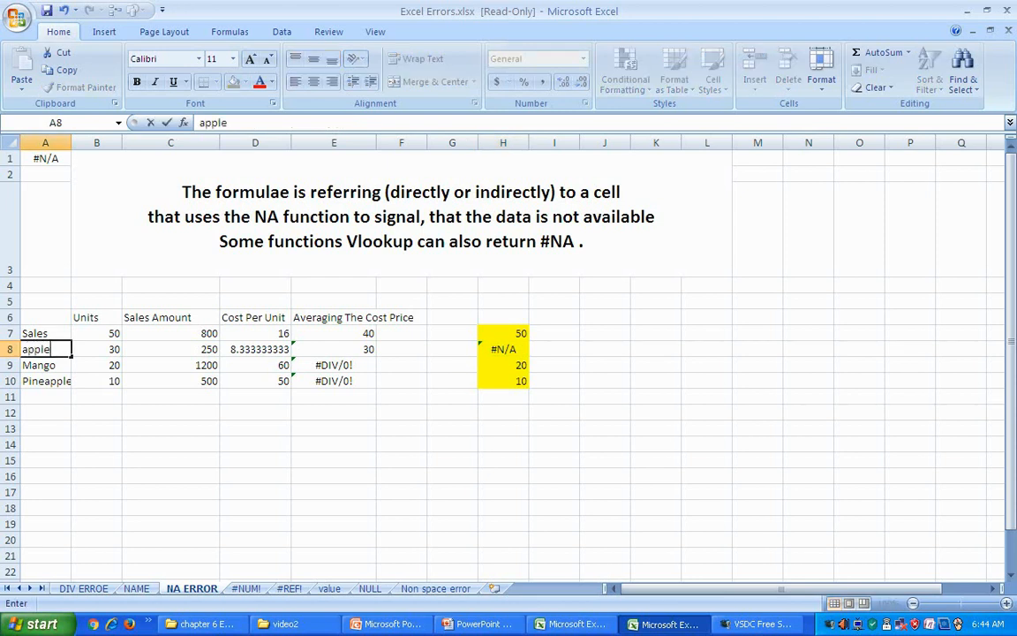
{"action": "left_click", "coordinate": [96, 349]}
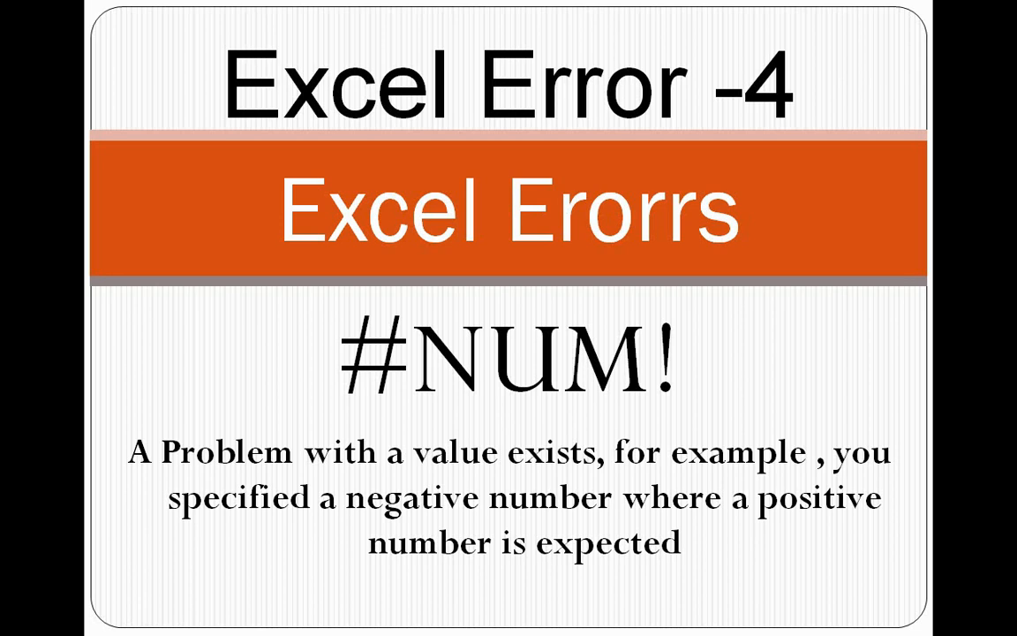
Step: Leave the #NUM! slide and switch to the workbook's #NUM! sheet
{"action": "key", "text": "alt+Tab"}
{"action": "key", "text": "alt+Tab"}
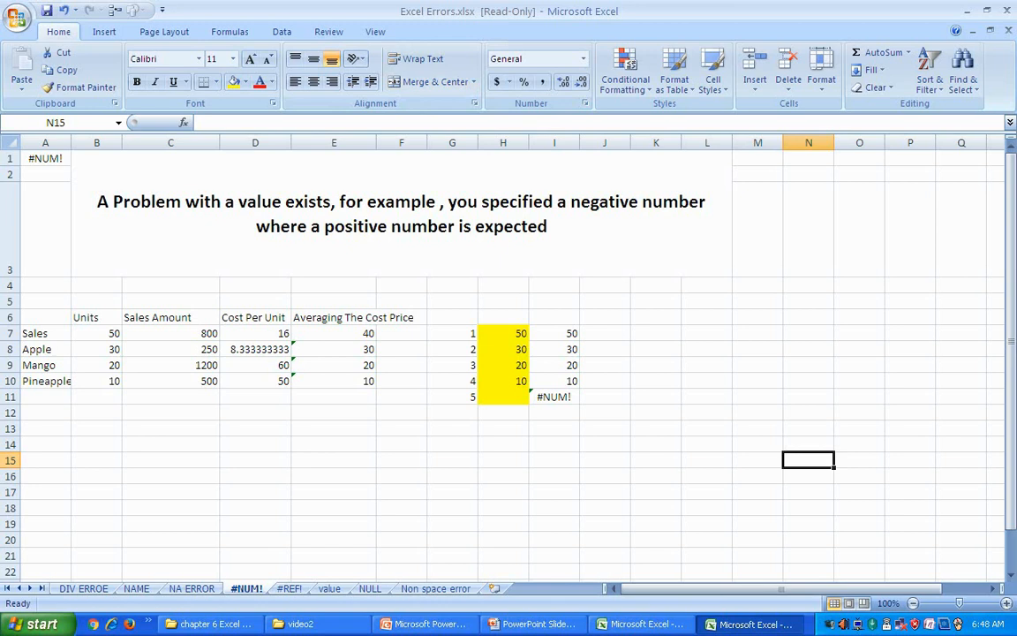
Step: Examine I11's =LARGE($H$7:$H$11,G11) formula returning #NUM!
{"action": "left_click", "coordinate": [554, 397]}
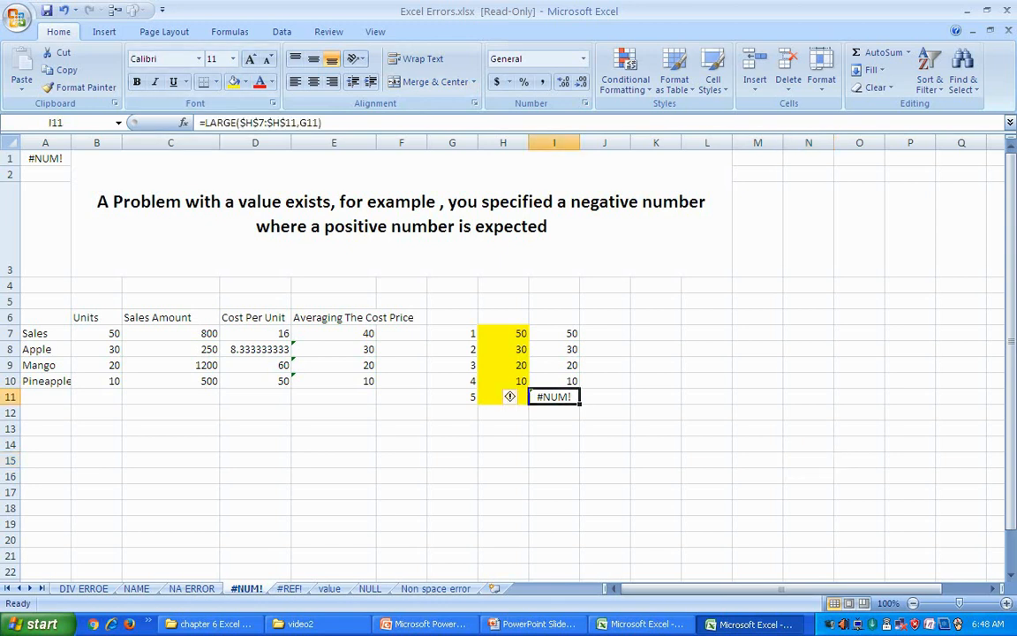
{"action": "left_click", "coordinate": [706, 444]}
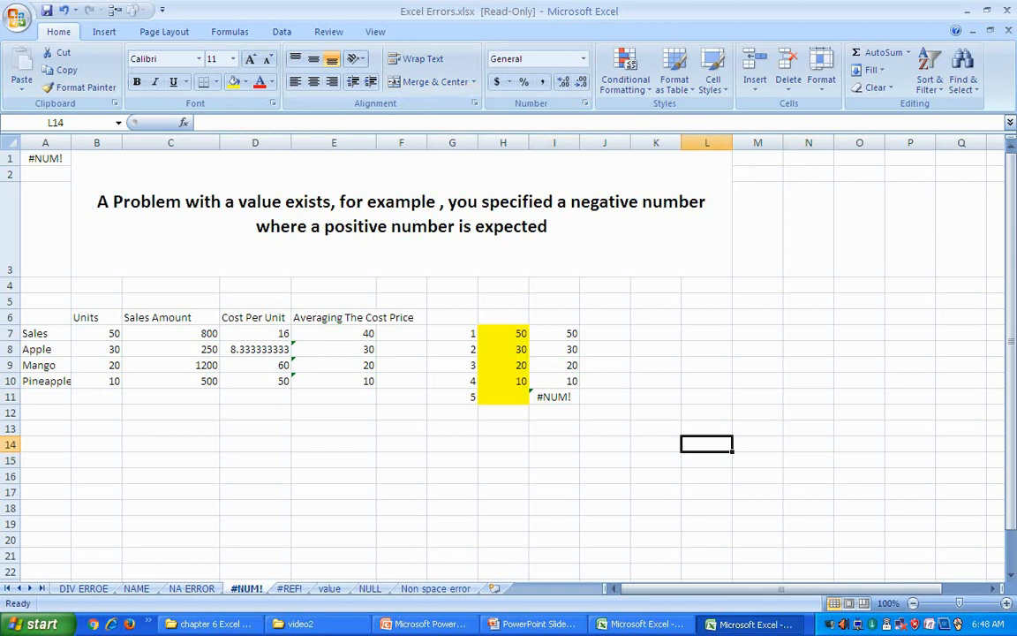
{"action": "left_click", "coordinate": [554, 397]}
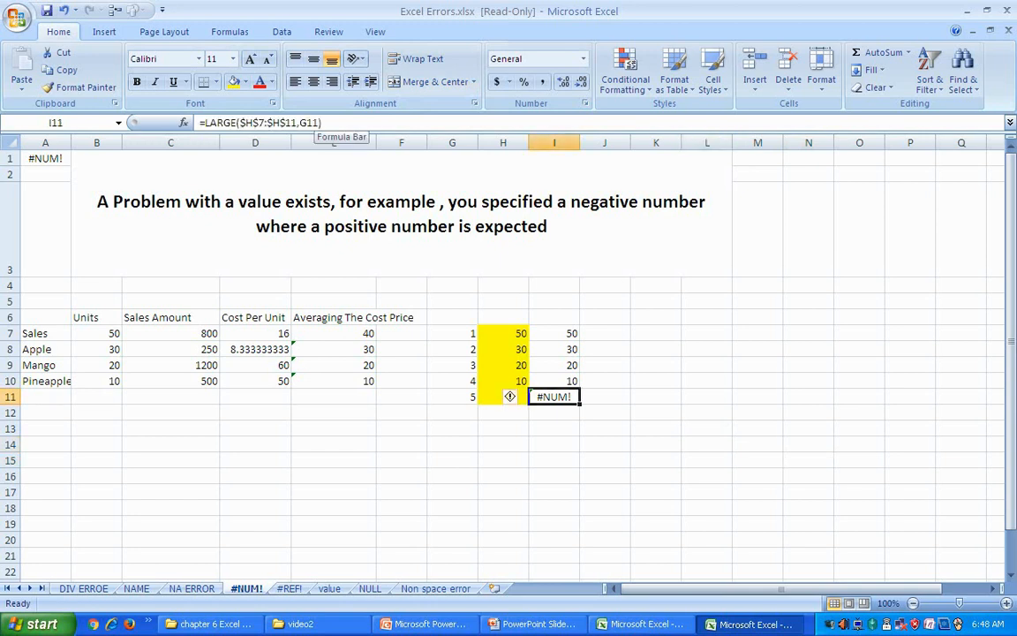
{"action": "left_click", "coordinate": [757, 380]}
{"action": "left_click", "coordinate": [553, 396]}
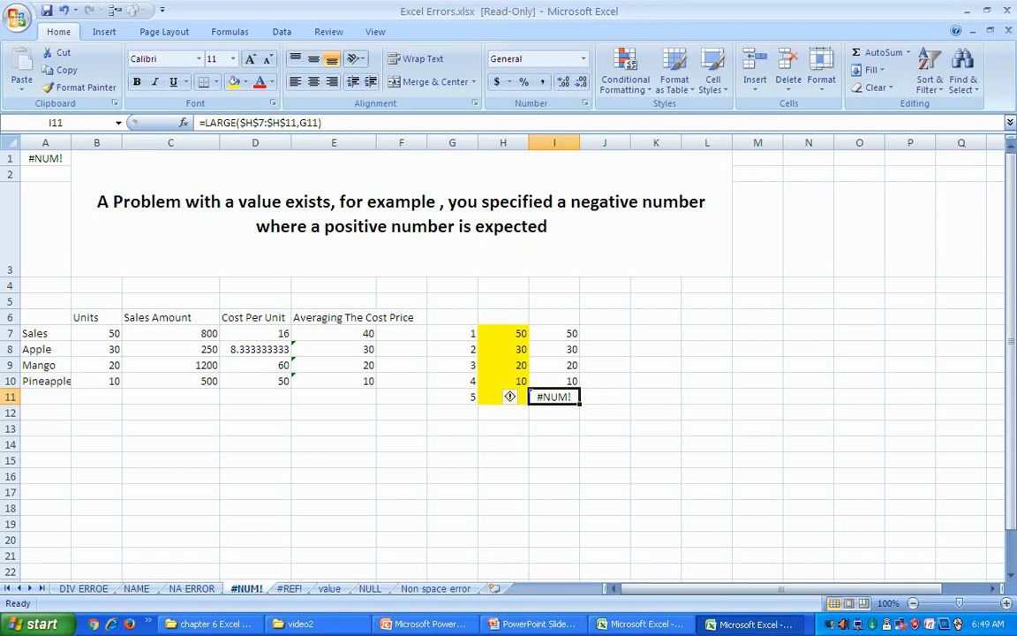
{"action": "left_click", "coordinate": [503, 429]}
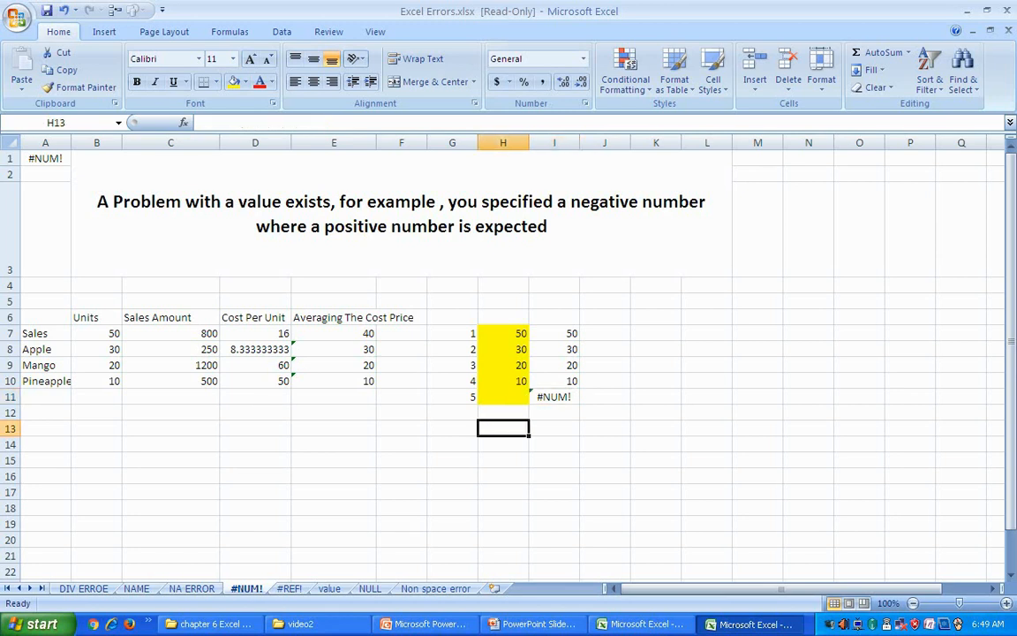
Step: Compare with the working LARGE formulas in I10 and I7, then view I11's ranges unchanged
{"action": "left_click", "coordinate": [554, 380]}
{"action": "left_click", "coordinate": [555, 333]}
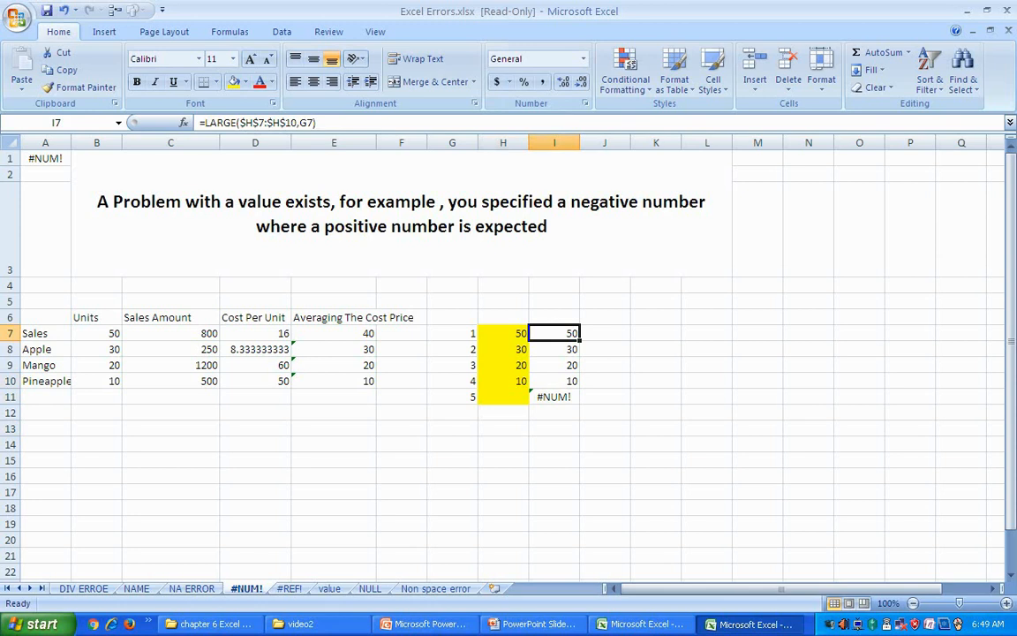
{"action": "left_click", "coordinate": [554, 397]}
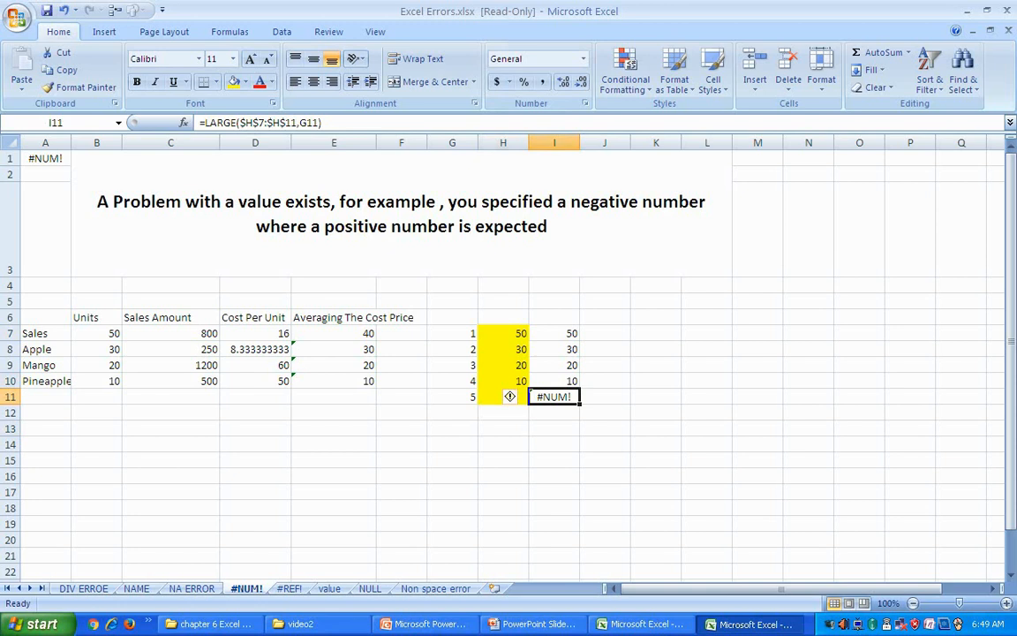
{"action": "key", "text": "Down"}
{"action": "key", "text": "Down"}
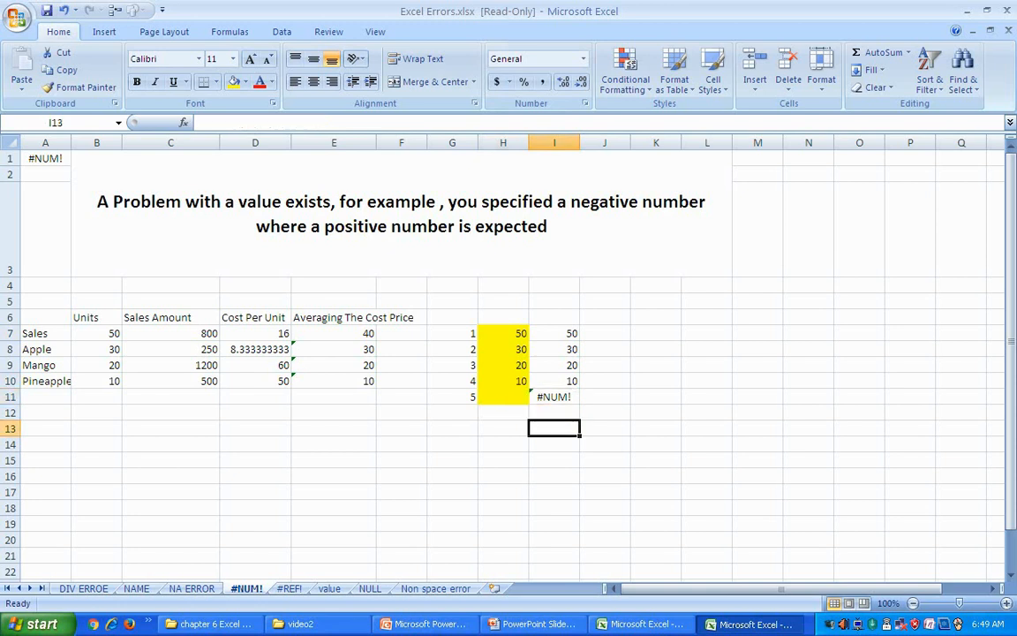
{"action": "key", "text": "Up"}
{"action": "key", "text": "Up"}
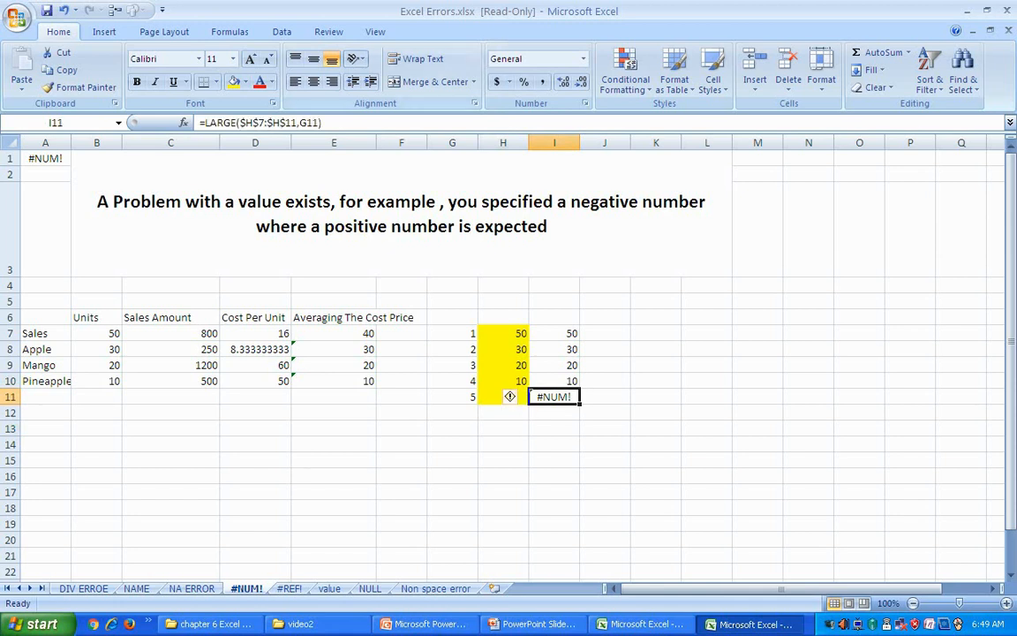
{"action": "key", "text": "F2"}
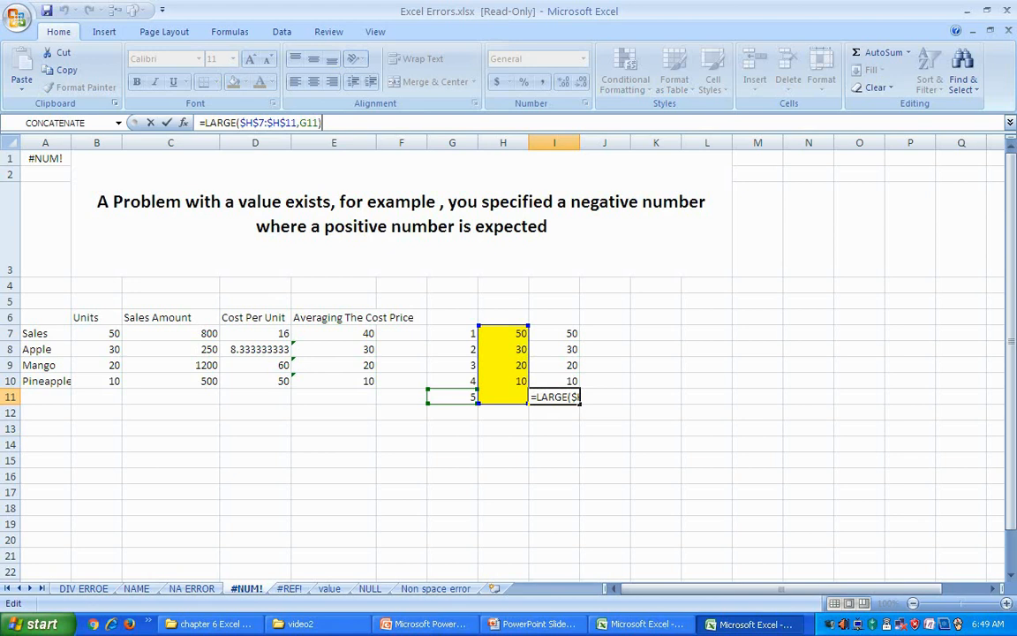
{"action": "left_click", "coordinate": [859, 476]}
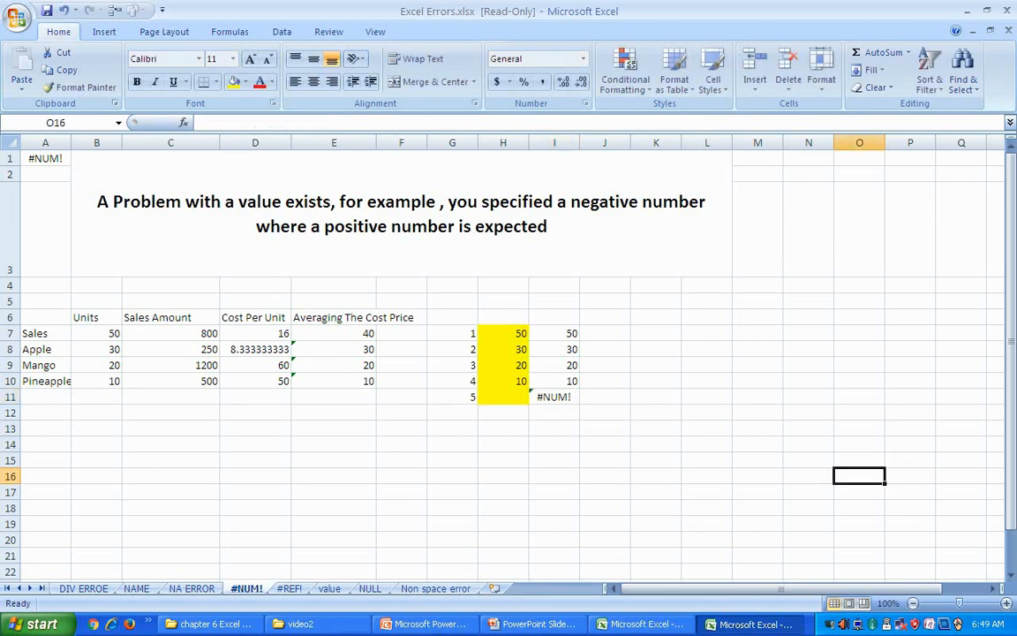
Step: Enter 60 in H11 as the missing fifth value
{"action": "left_click", "coordinate": [504, 397]}
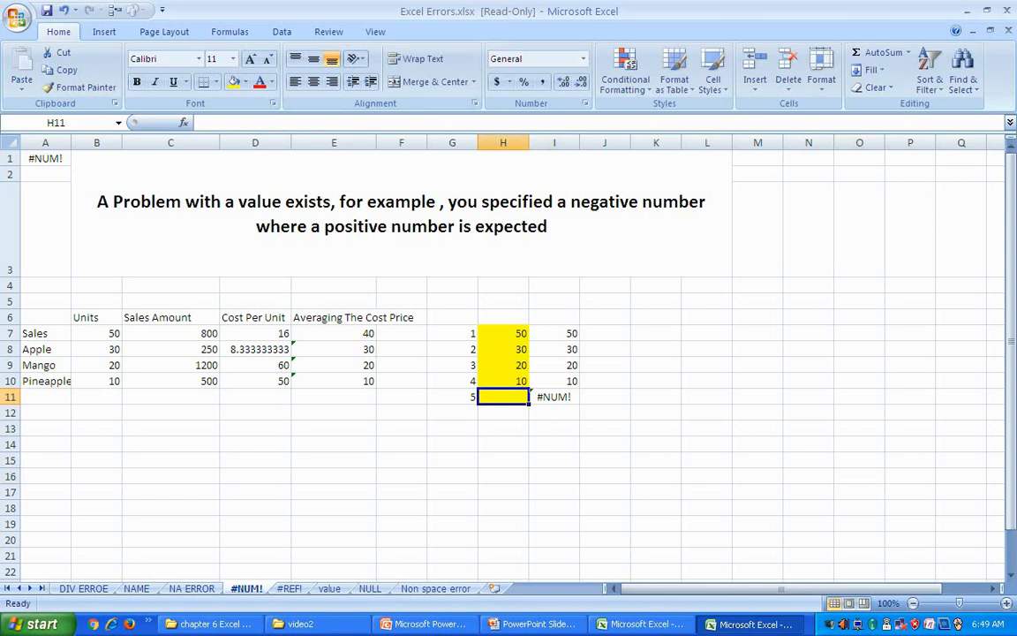
{"action": "type", "text": "60"}
{"action": "key", "text": "Return"}
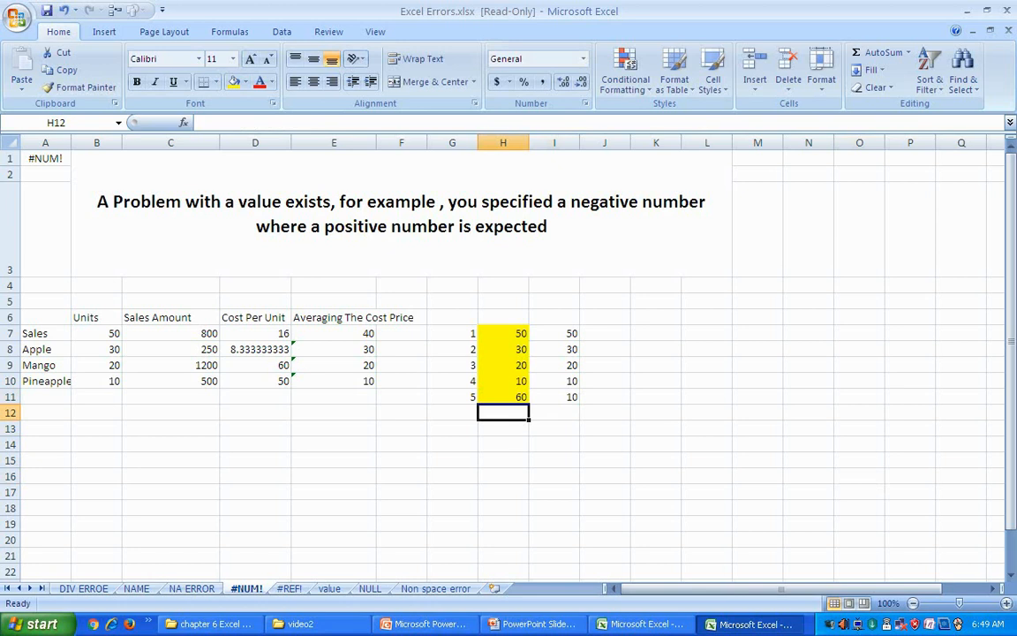
{"action": "left_click", "coordinate": [503, 397]}
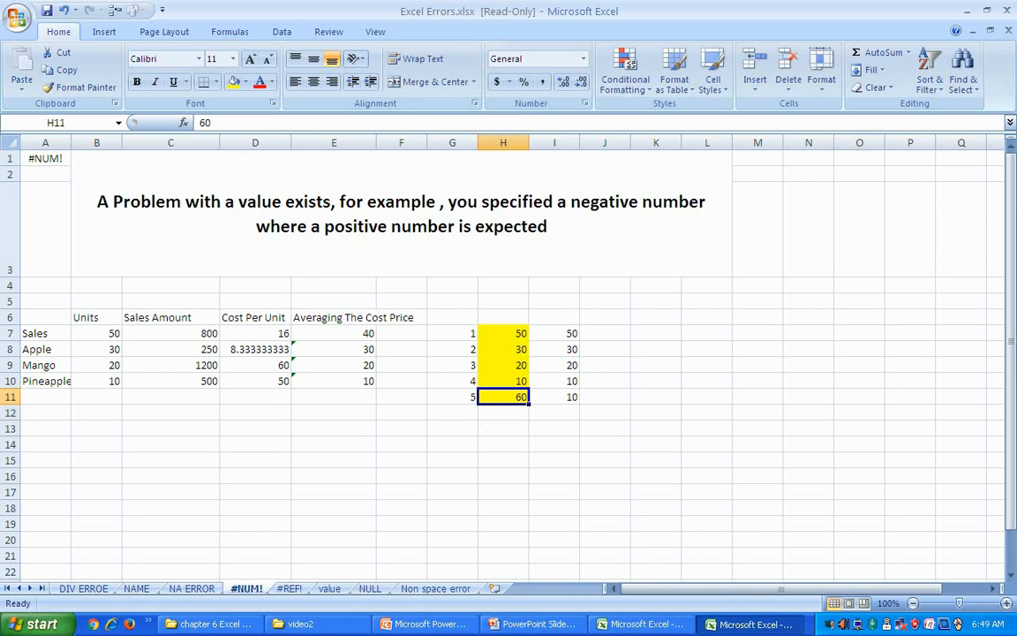
Step: Review the LARGE formulas in I11, I7 and I8, with I11 now showing 10
{"action": "left_click", "coordinate": [554, 396]}
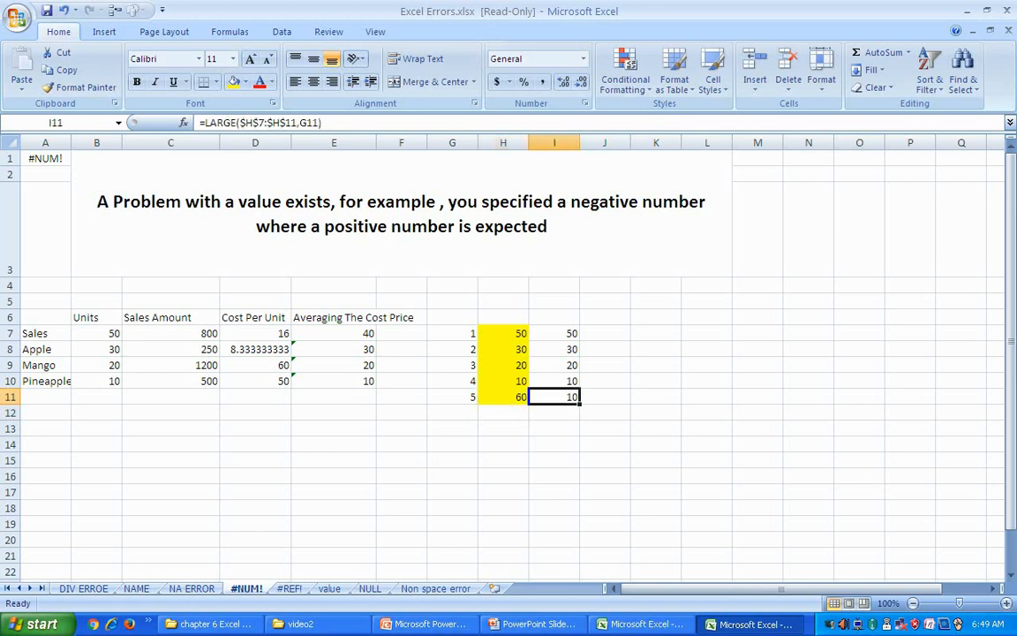
{"action": "left_click", "coordinate": [555, 333]}
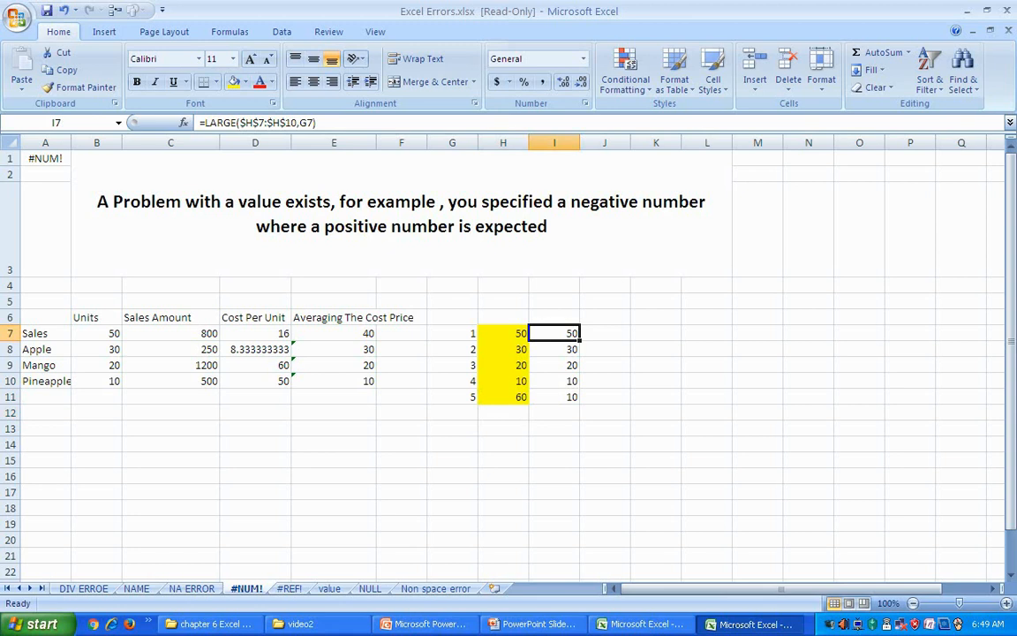
{"action": "left_click", "coordinate": [555, 349]}
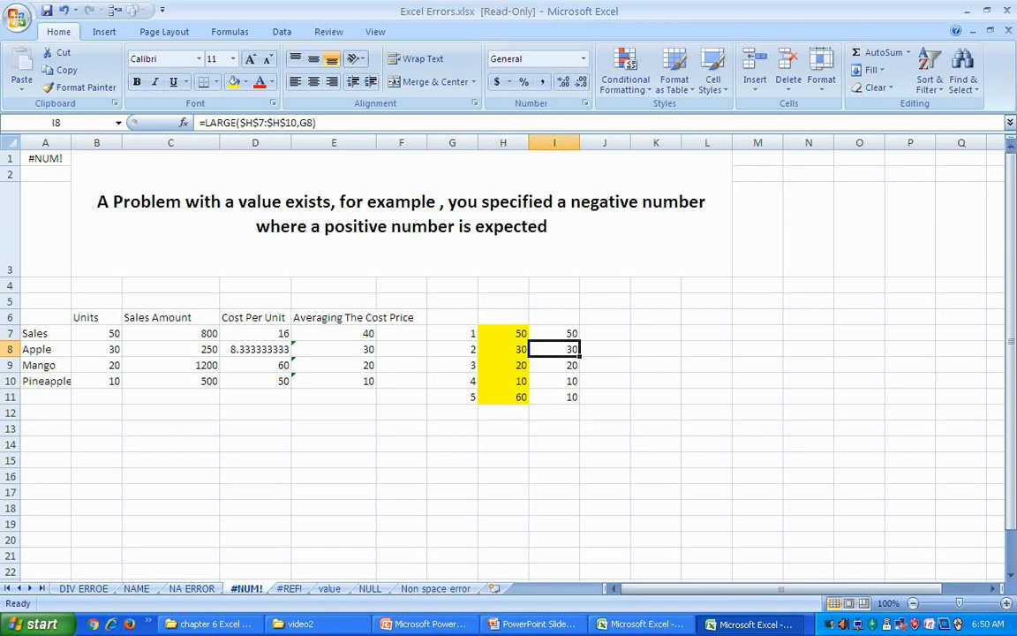
{"action": "left_click", "coordinate": [554, 396]}
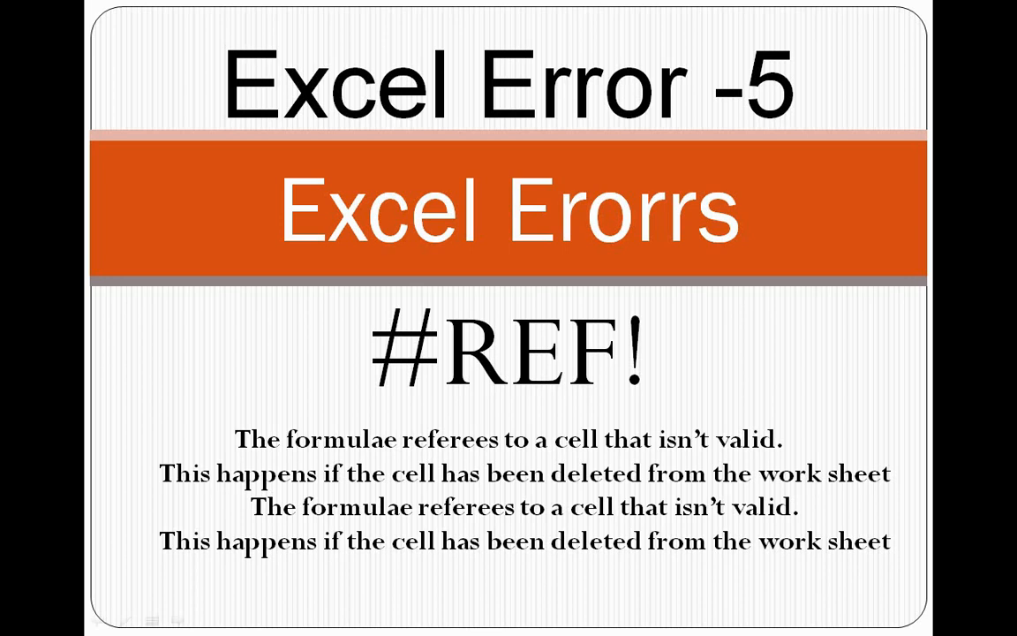
Step: Back in Excel, inspect the SUM total formula and the cells it references
{"action": "key", "text": "alt+Tab"}
{"action": "key", "text": "alt+Tab"}
{"action": "key", "text": "alt+Tab"}
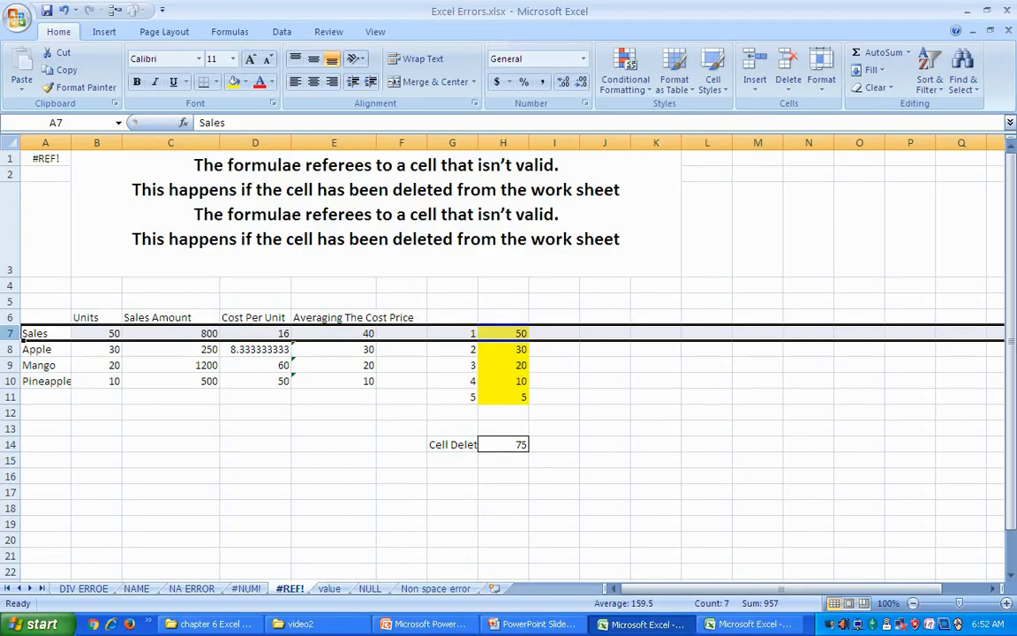
{"action": "left_click", "coordinate": [707, 538]}
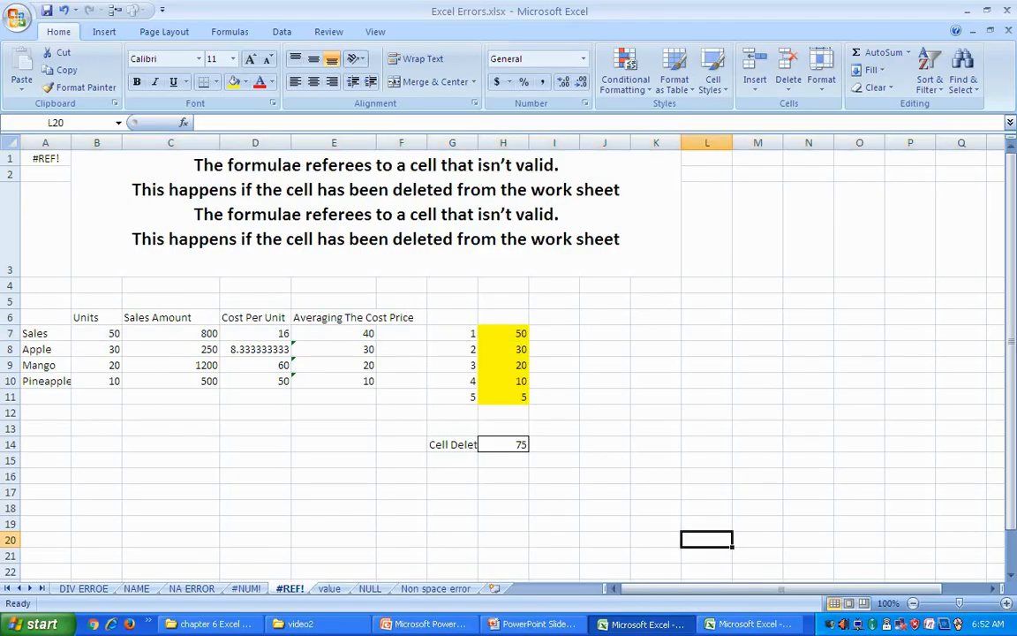
{"action": "left_click", "coordinate": [526, 446]}
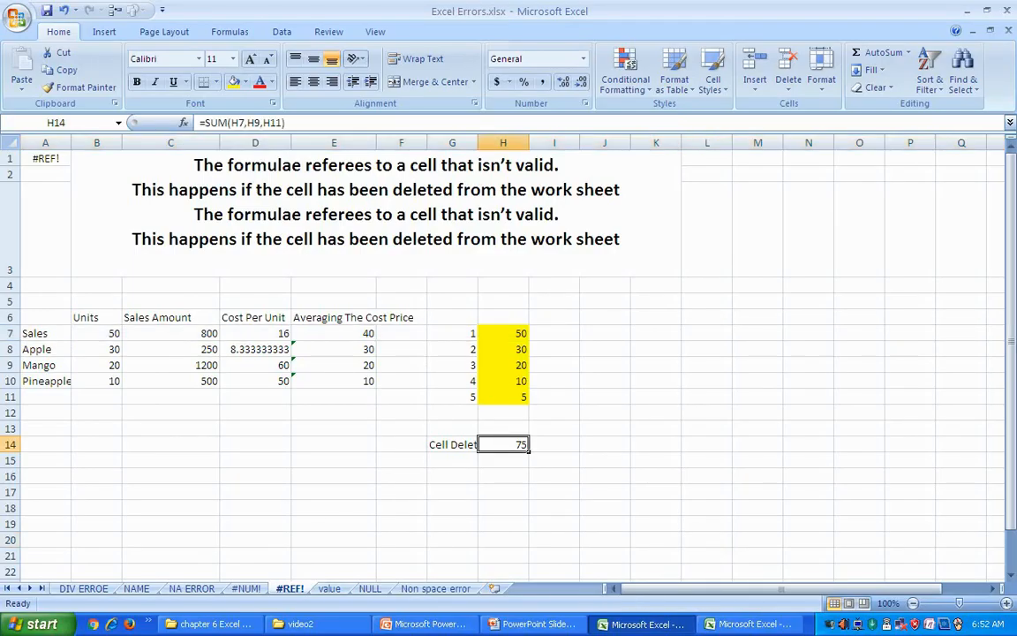
{"action": "left_click", "coordinate": [553, 476]}
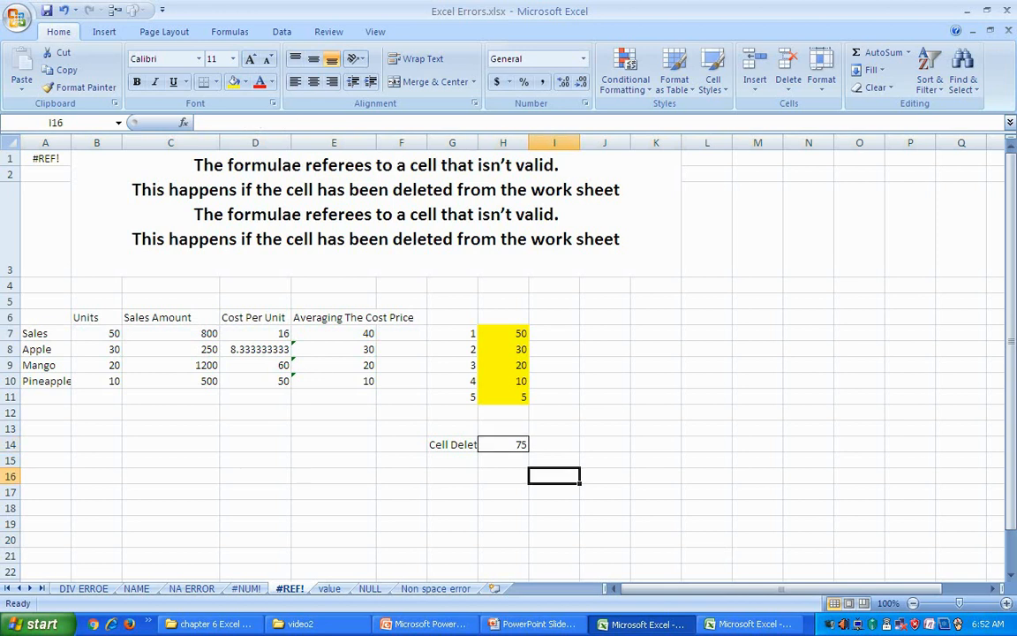
{"action": "left_click", "coordinate": [503, 444]}
{"action": "key", "text": "F2"}
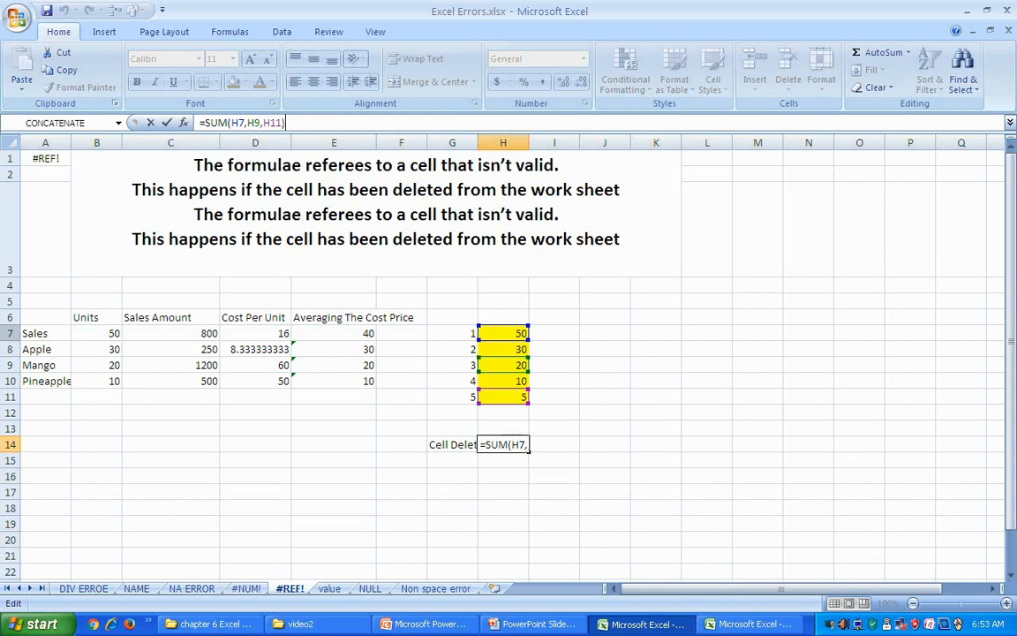
Step: Delete the Sales row 7, leaving the total showing #REF!
{"action": "left_click", "coordinate": [10, 333]}
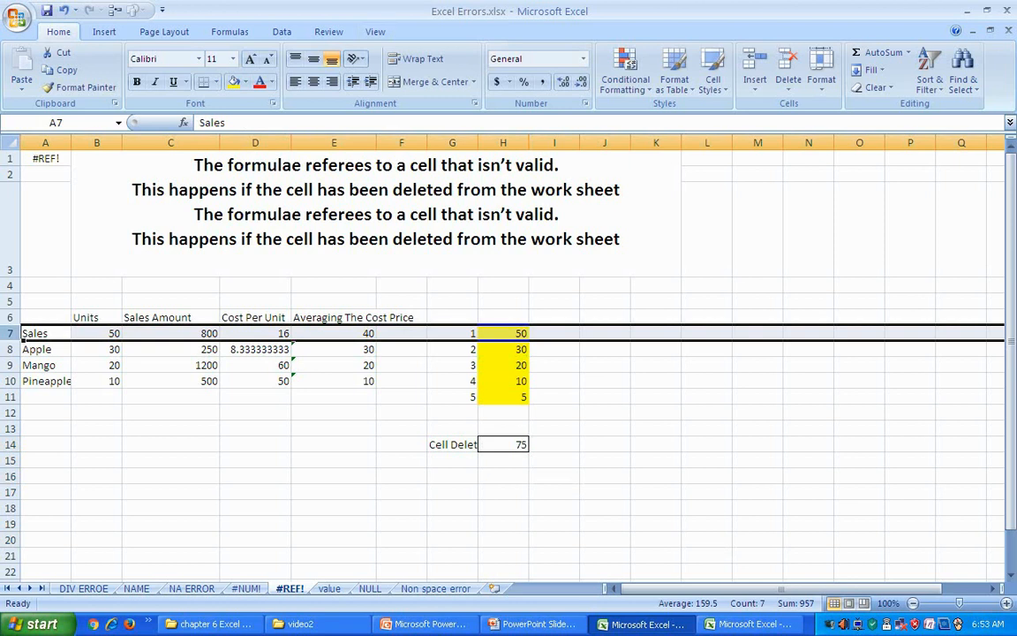
{"action": "key", "text": "ctrl+minus"}
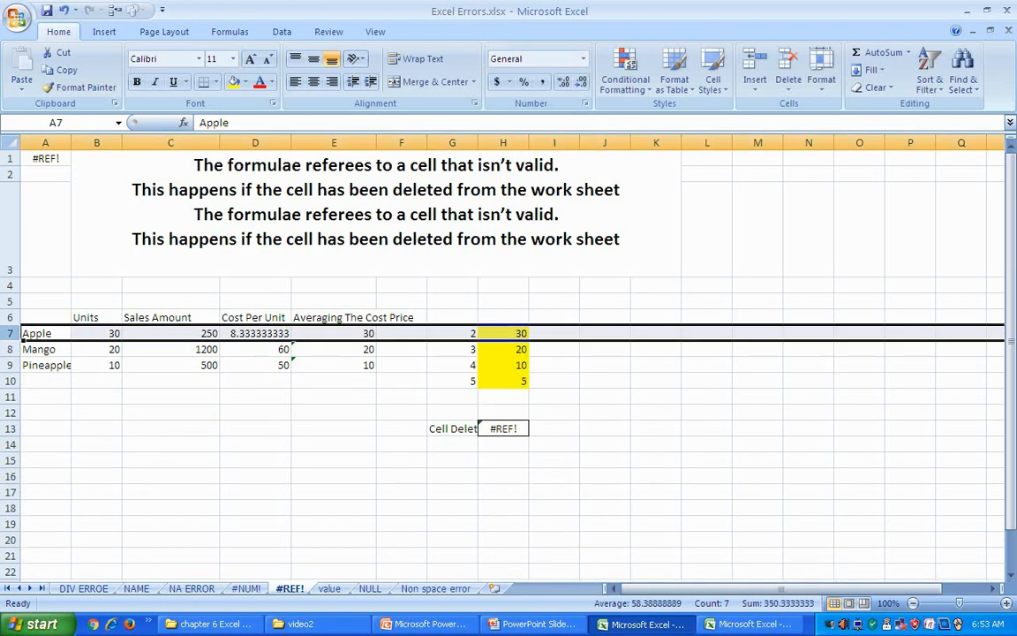
{"action": "left_click", "coordinate": [523, 430]}
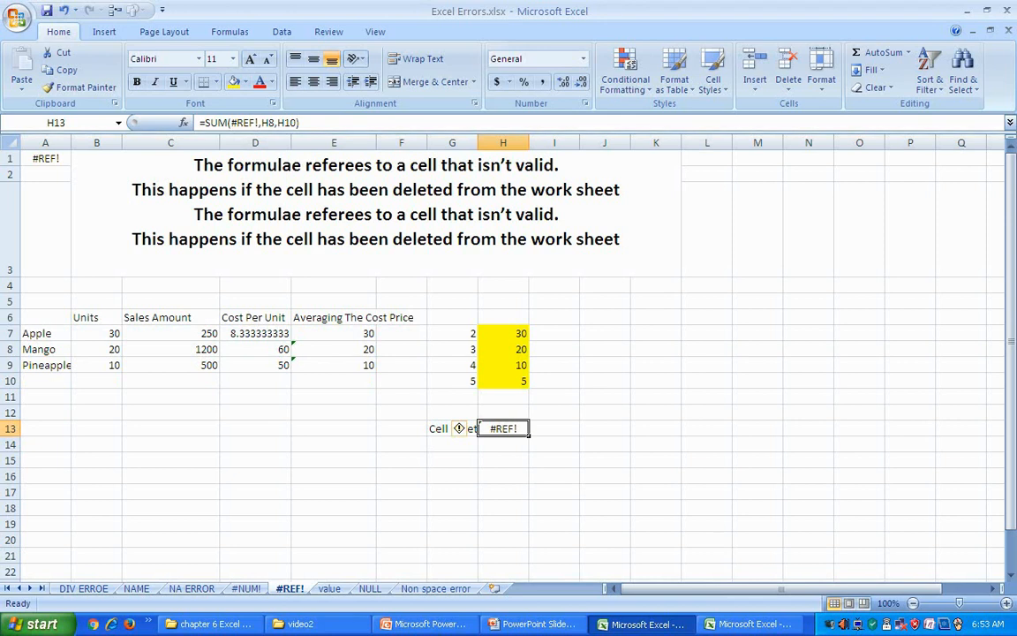
Step: Remove the #REF! argument so the total reads =SUM(H8,H10) and shows 25
{"action": "key", "text": "F2"}
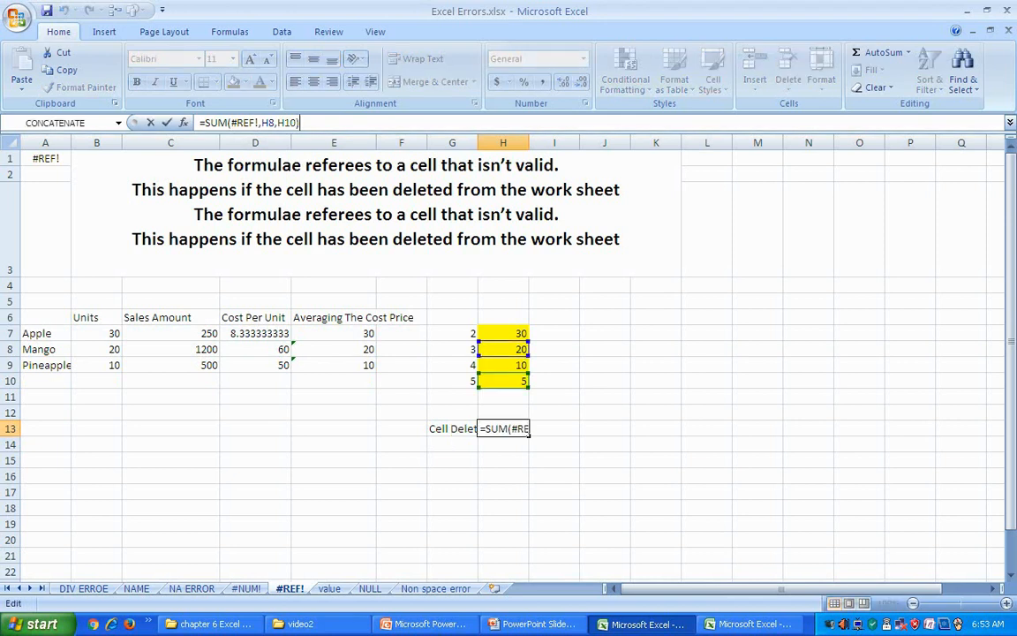
{"action": "left_click", "coordinate": [605, 492]}
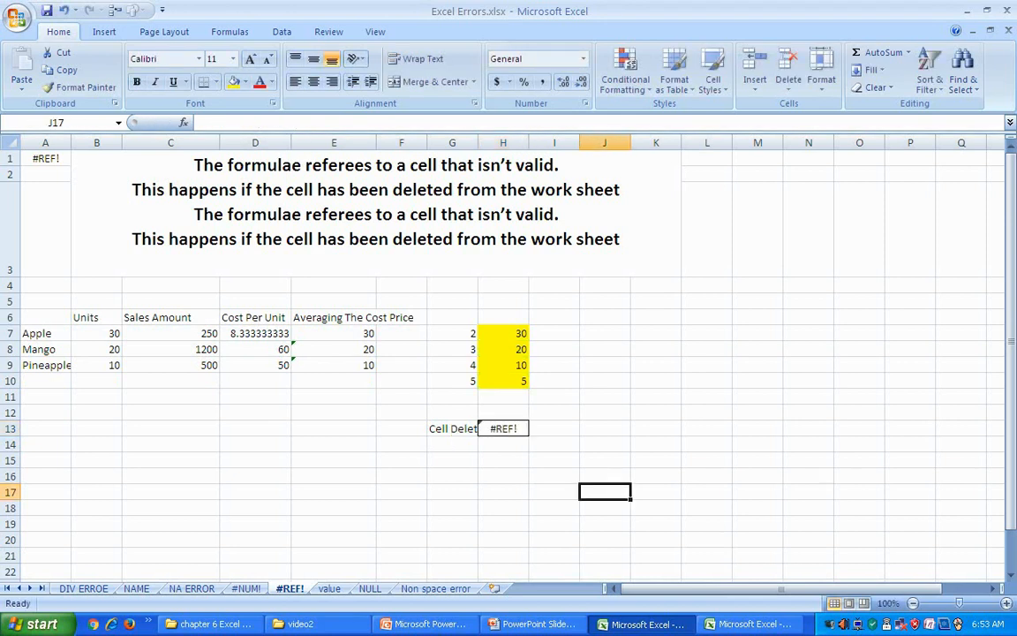
{"action": "left_click", "coordinate": [521, 430]}
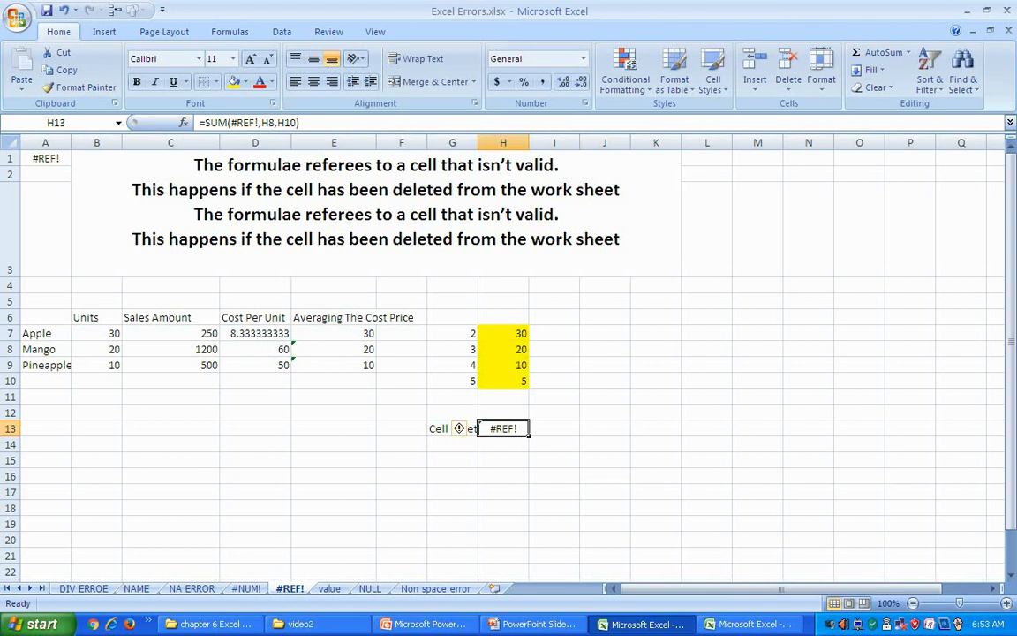
{"action": "left_click", "coordinate": [258, 123]}
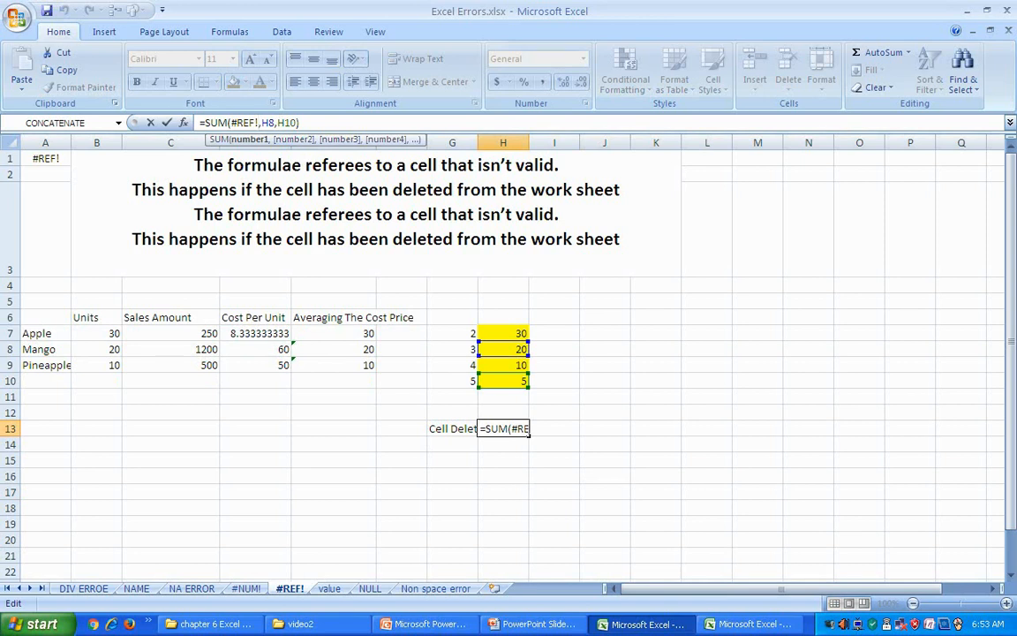
{"action": "key", "text": "BackSpace"}
{"action": "key", "text": "BackSpace"}
{"action": "key", "text": "BackSpace"}
{"action": "key", "text": "BackSpace"}
{"action": "key", "text": "BackSpace"}
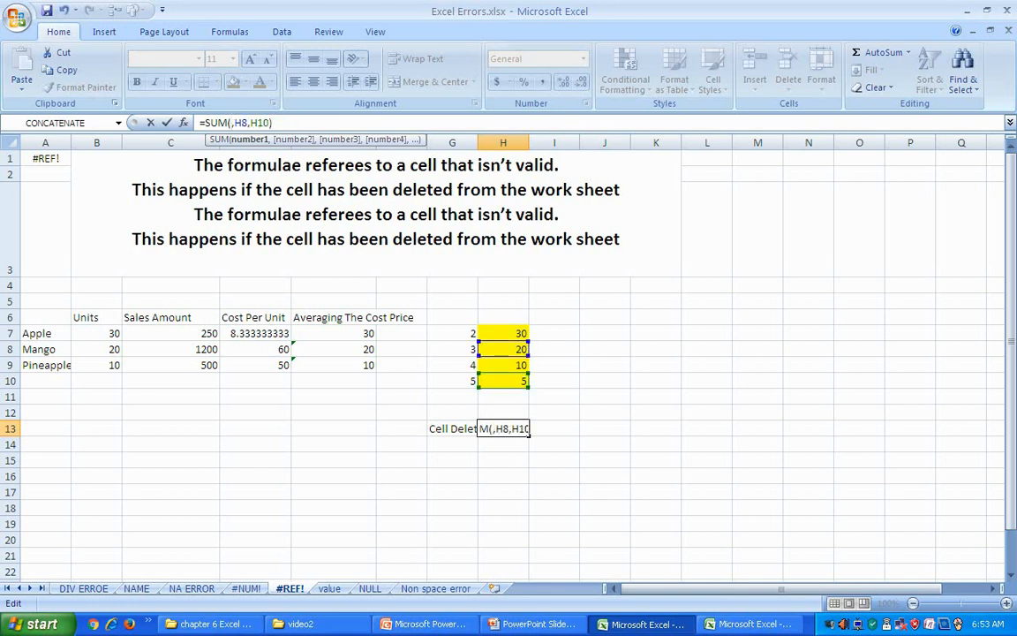
{"action": "key", "text": "Delete"}
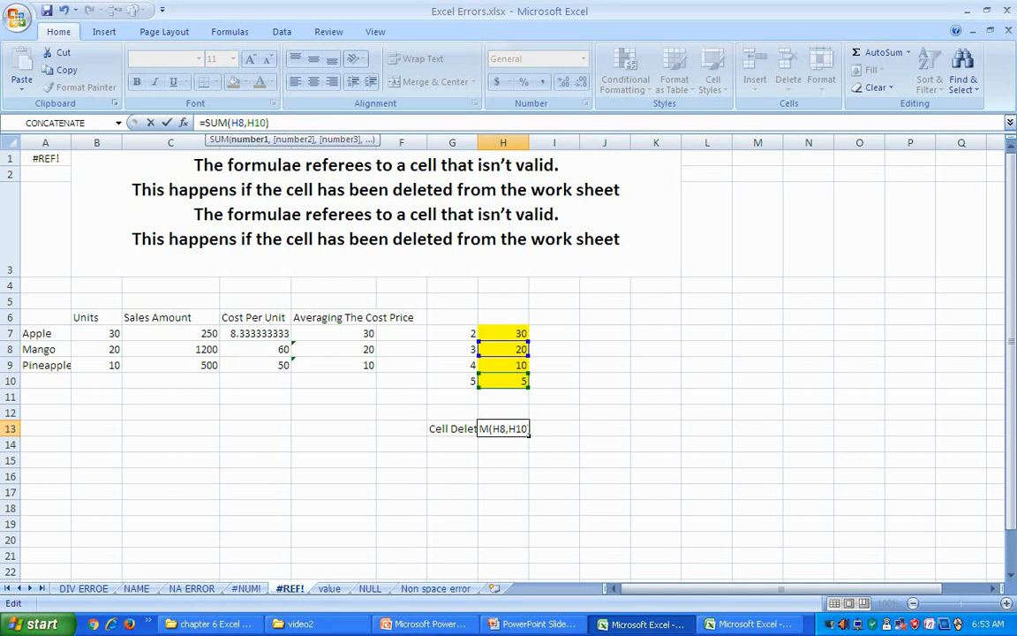
{"action": "key", "text": "Return"}
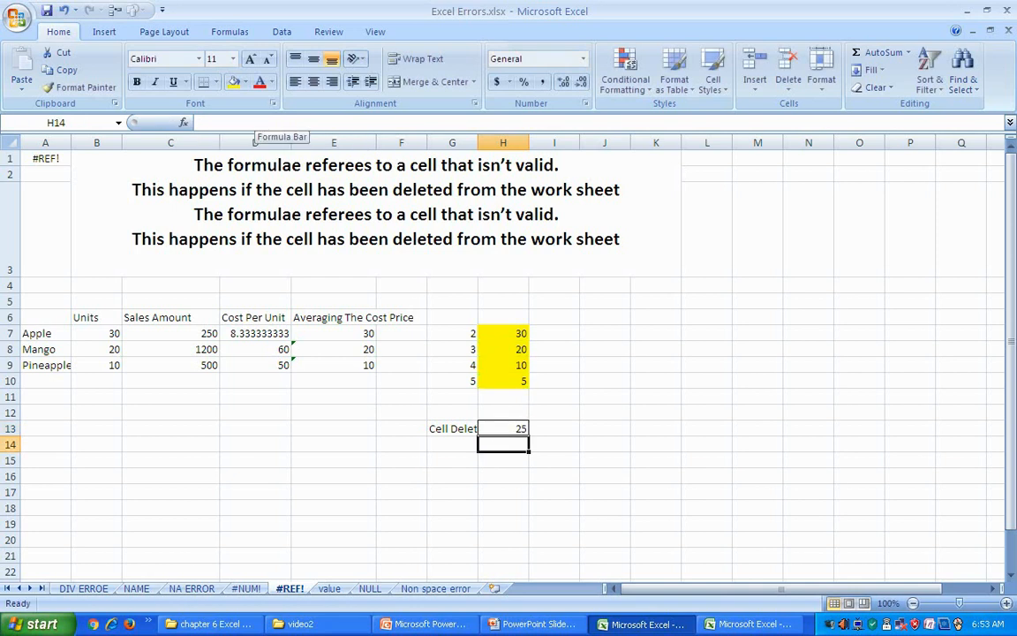
Step: Review the corrected H13 total, then bring up the #VALUE! explanation slide
{"action": "left_click", "coordinate": [502, 428]}
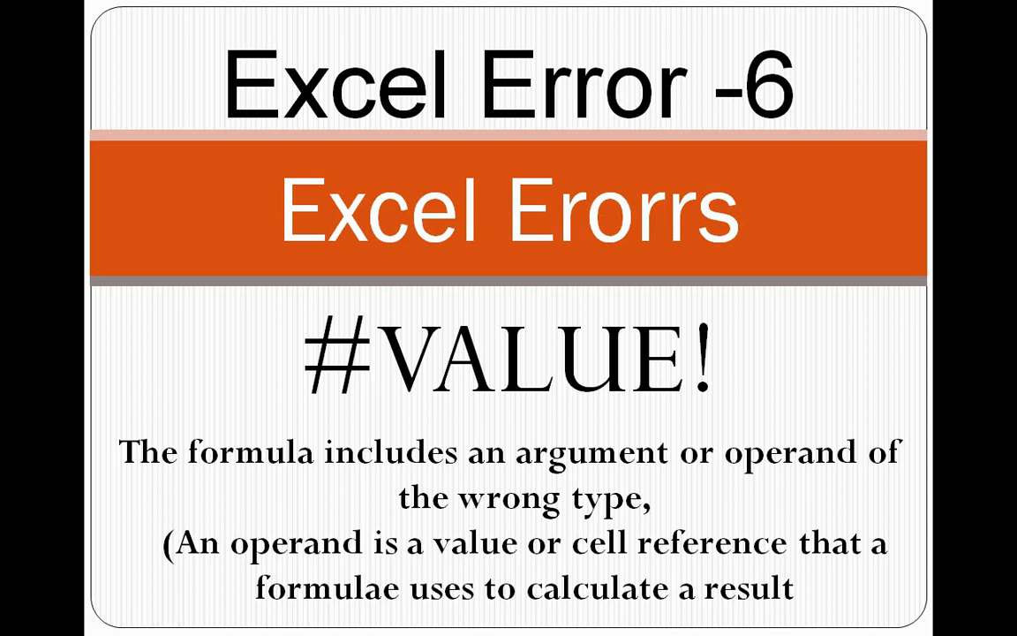
{"action": "key", "text": "alt+Tab"}
{"action": "key", "text": "alt+Tab"}
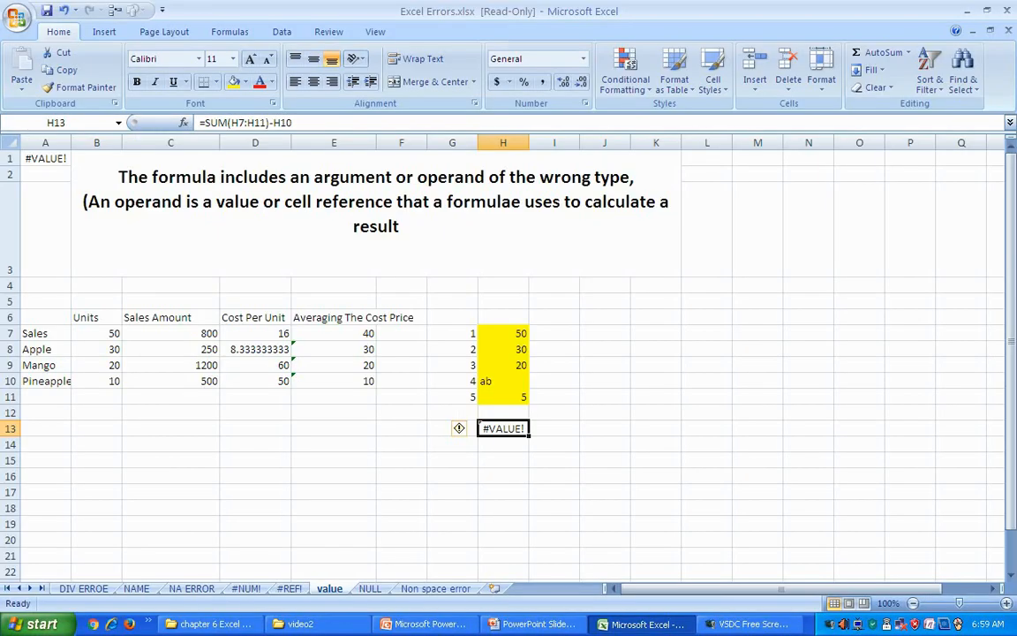
{"action": "left_click", "coordinate": [334, 476]}
{"action": "left_click", "coordinate": [503, 429]}
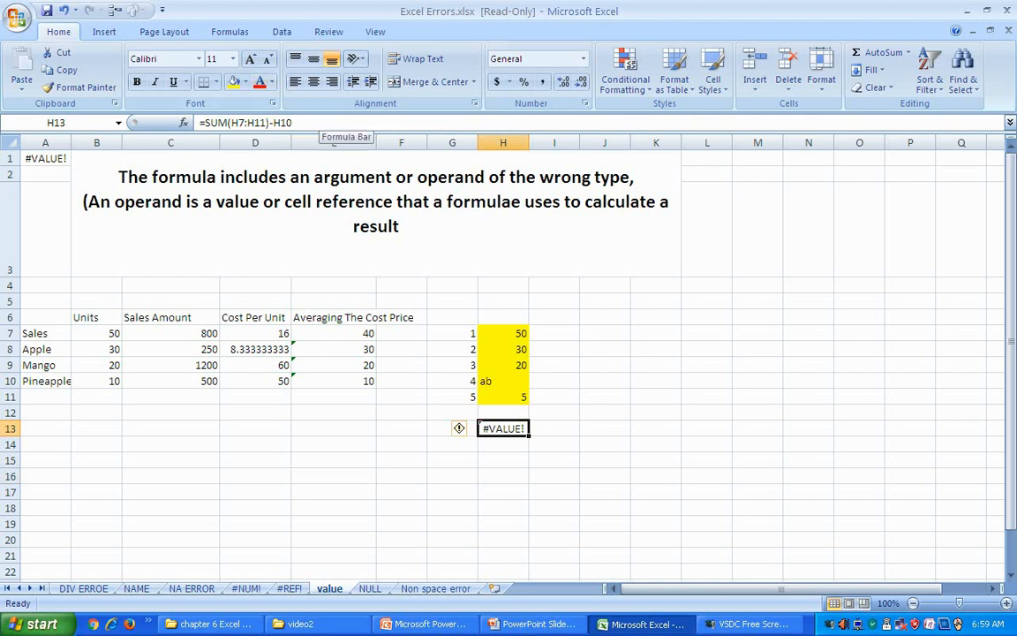
{"action": "key", "text": "F2"}
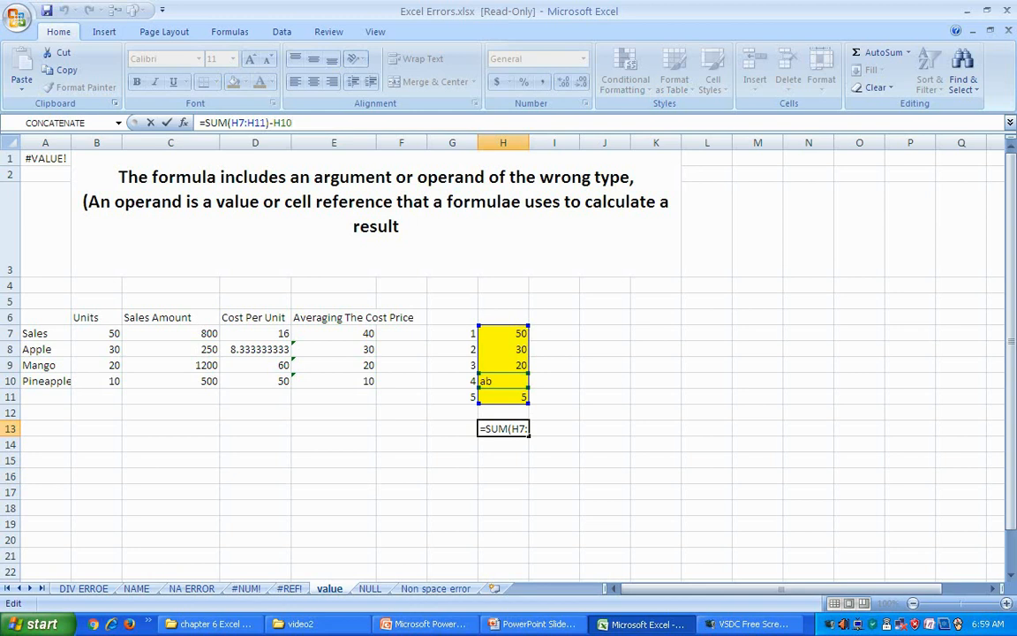
Step: Replace the text 'ab' in H10 with 6 so the H13 total shows 105
{"action": "left_click", "coordinate": [605, 428]}
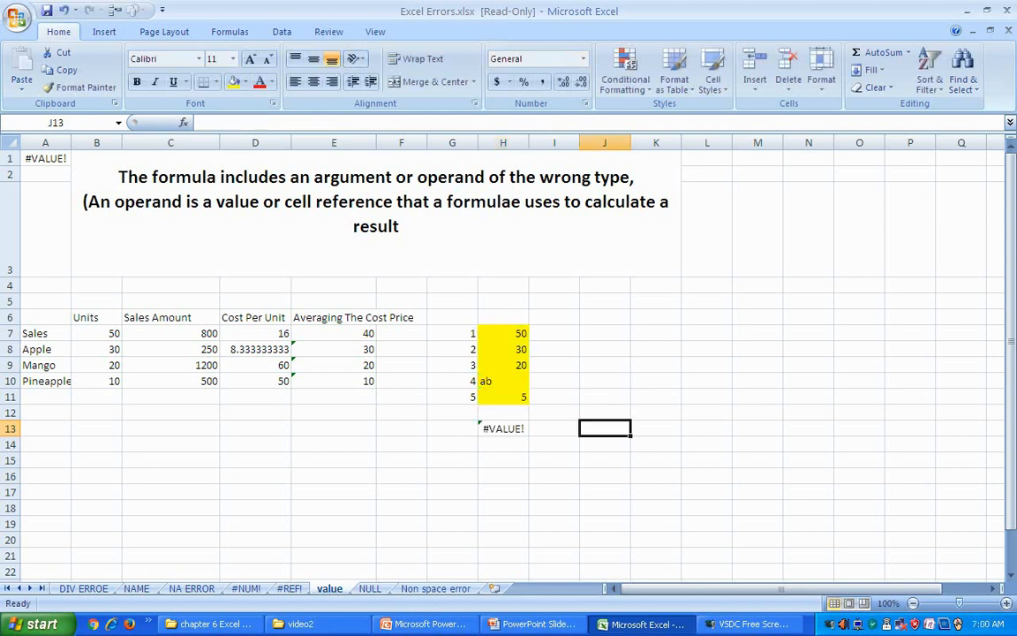
{"action": "left_click", "coordinate": [503, 381]}
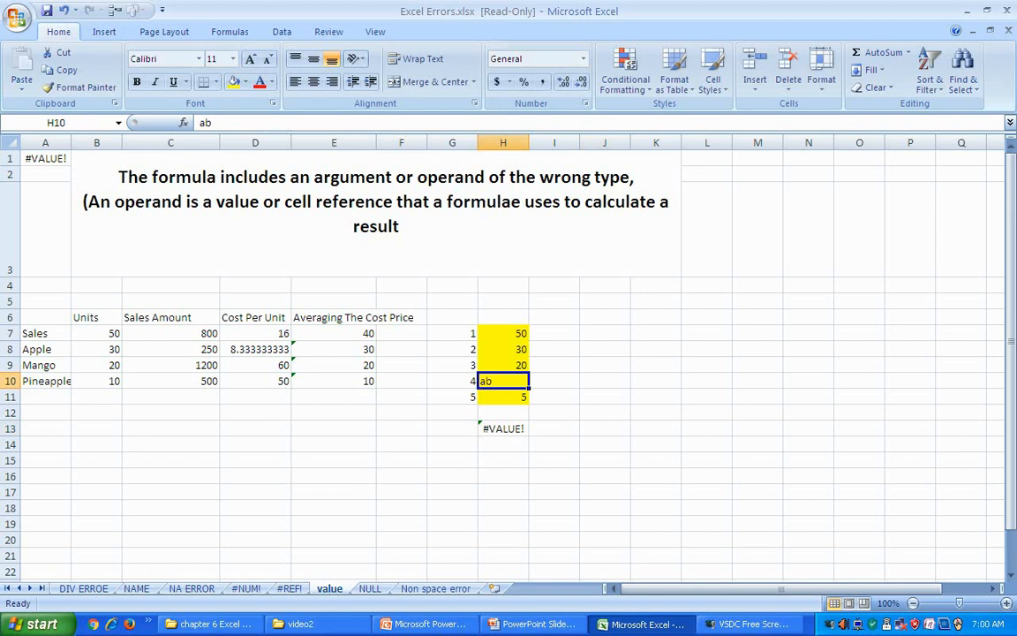
{"action": "left_click", "coordinate": [503, 428]}
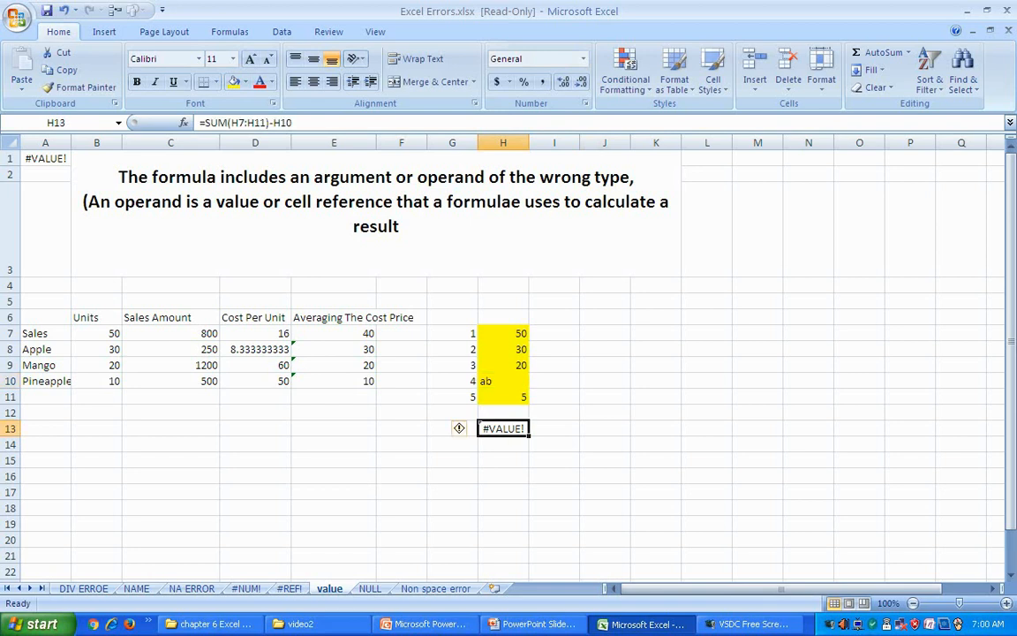
{"action": "left_click", "coordinate": [504, 381]}
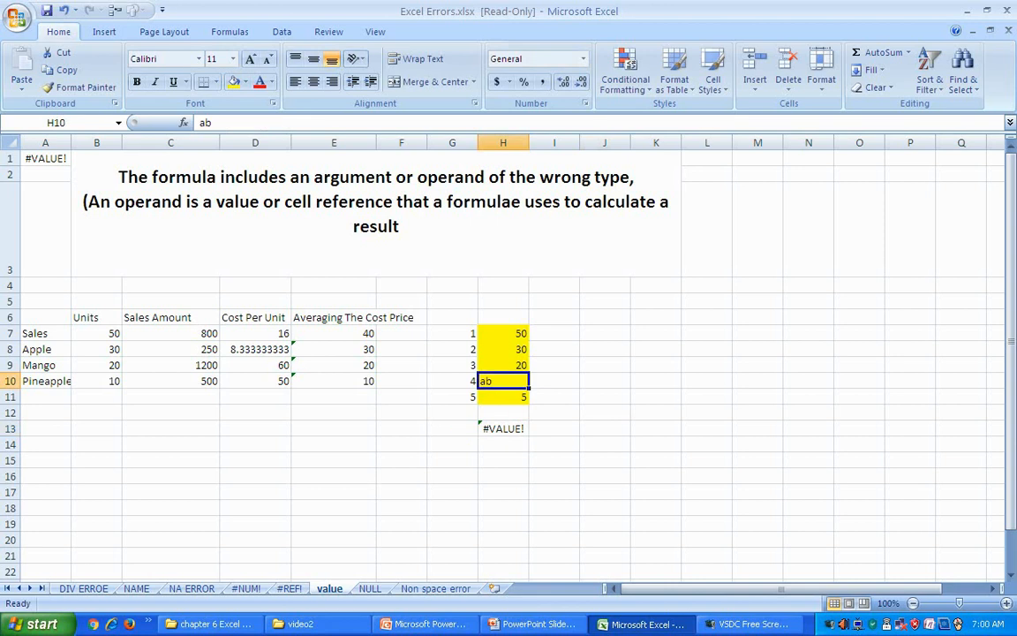
{"action": "type", "text": "6"}
{"action": "key", "text": "Return"}
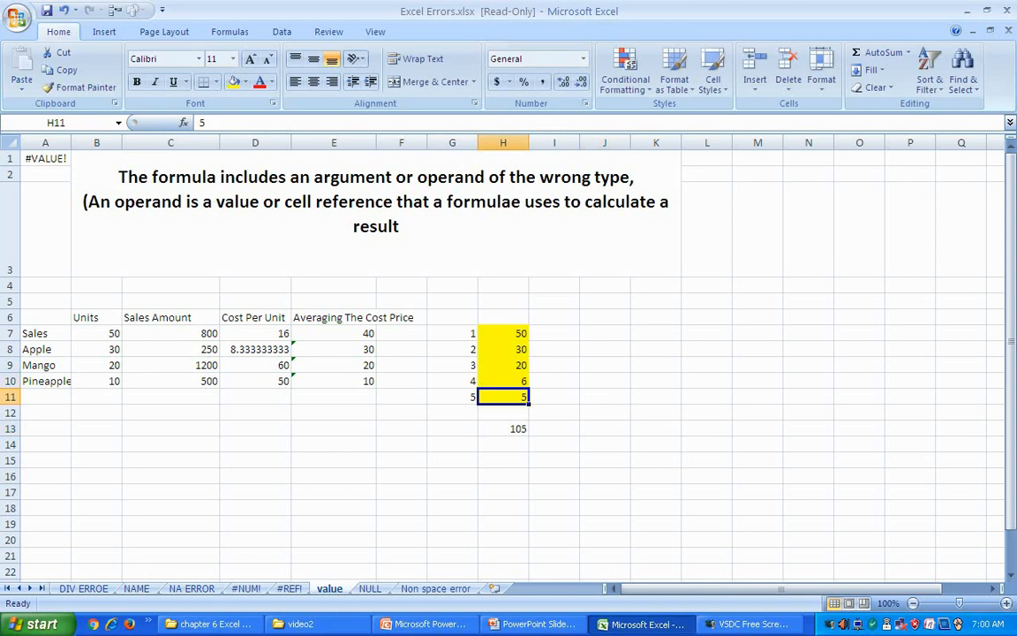
{"action": "left_click", "coordinate": [503, 428]}
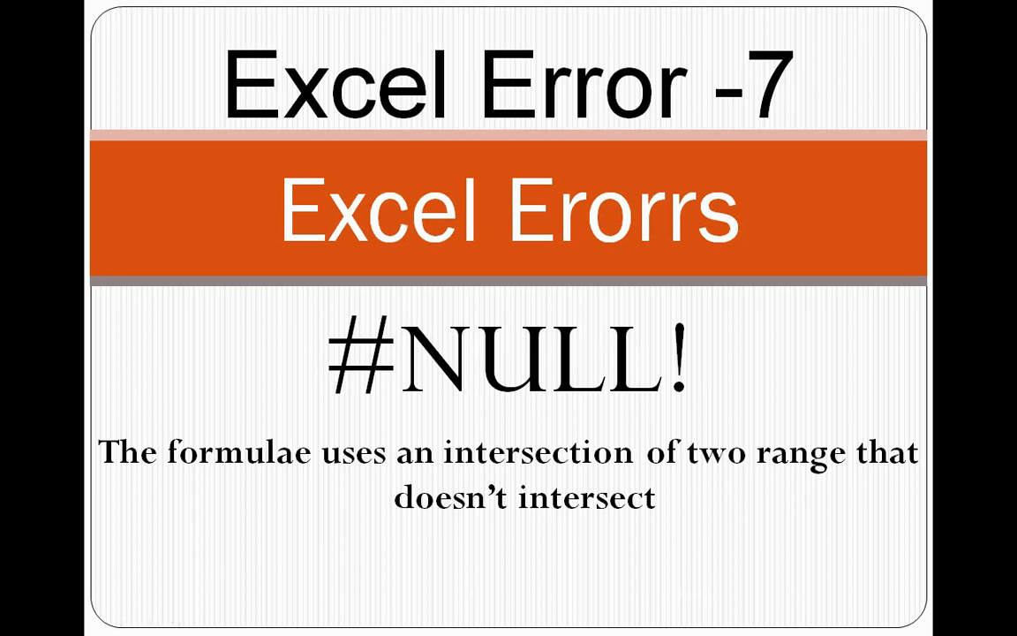
Step: Leave the #NULL! slide for Excel's NULL sheet with the failing lookup
{"action": "key", "text": "alt+Tab"}
{"action": "key", "text": "alt+Tab"}
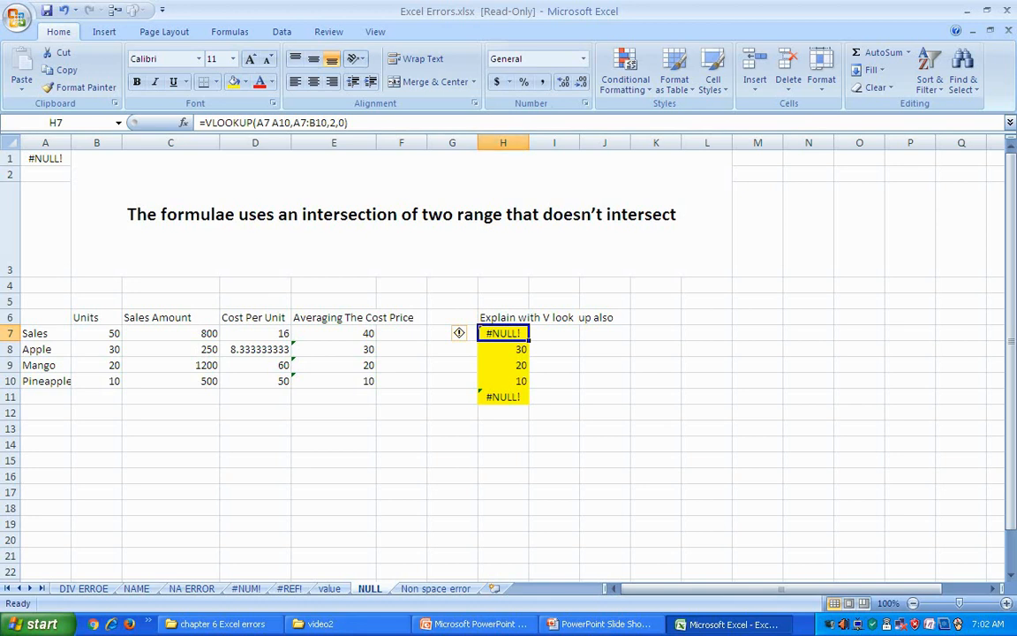
Step: Insert a colon between A7 and A10 in H7's VLOOKUP to make the range A7:A10
{"action": "left_click", "coordinate": [656, 396]}
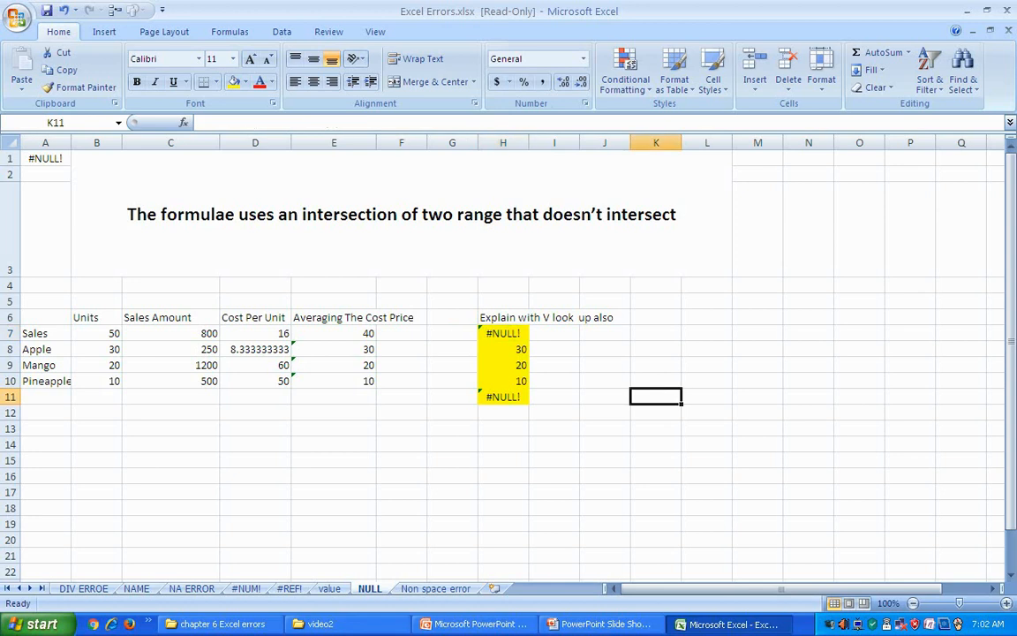
{"action": "left_click", "coordinate": [504, 333]}
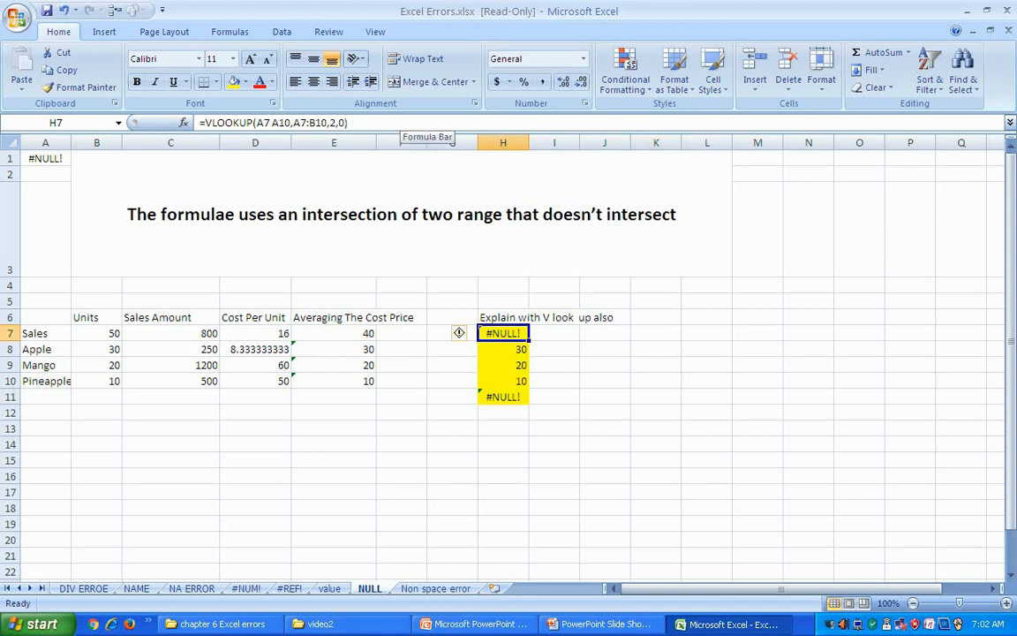
{"action": "left_click", "coordinate": [389, 123]}
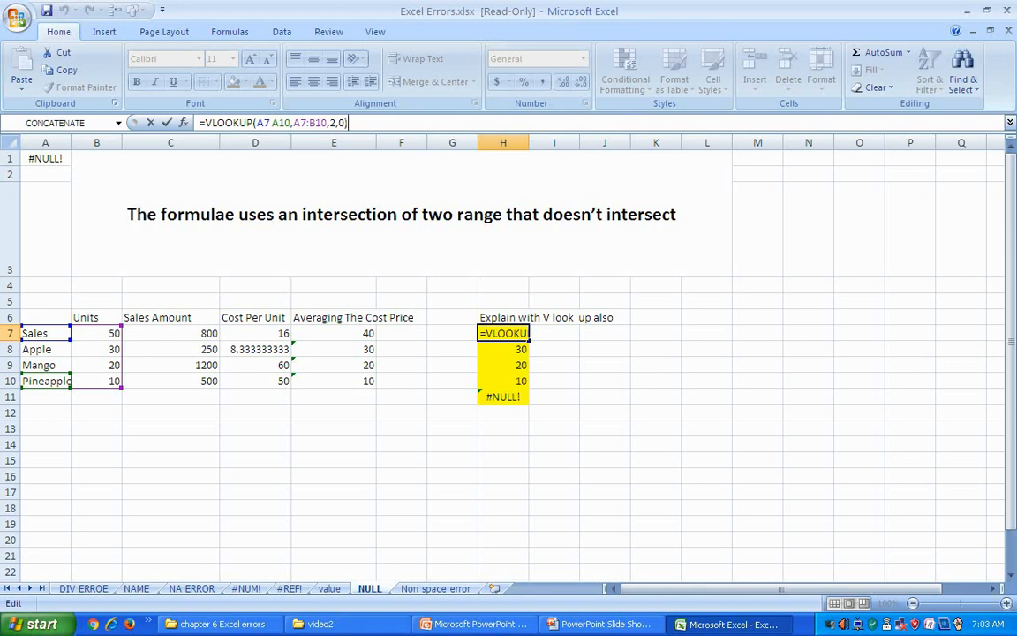
{"action": "left_click", "coordinate": [244, 123]}
{"action": "left_click", "coordinate": [272, 122]}
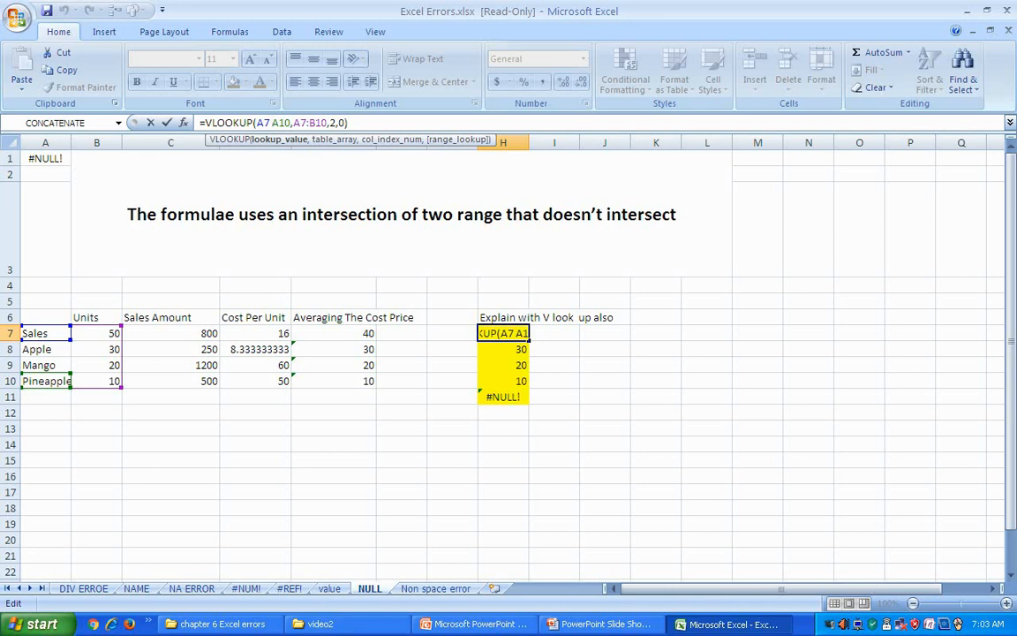
{"action": "type", "text": ":"}
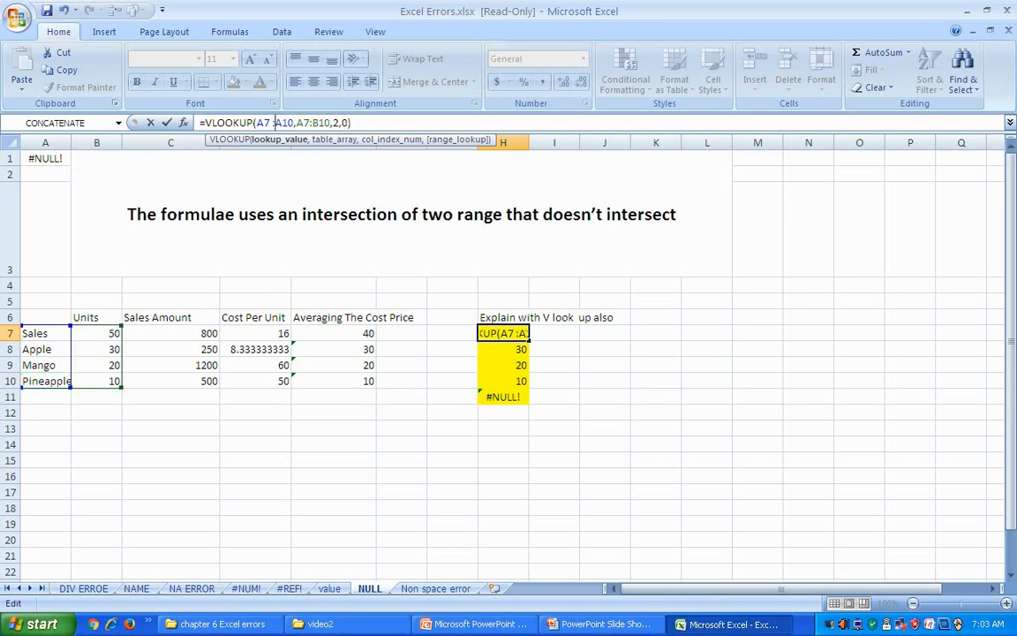
{"action": "key", "text": "Return"}
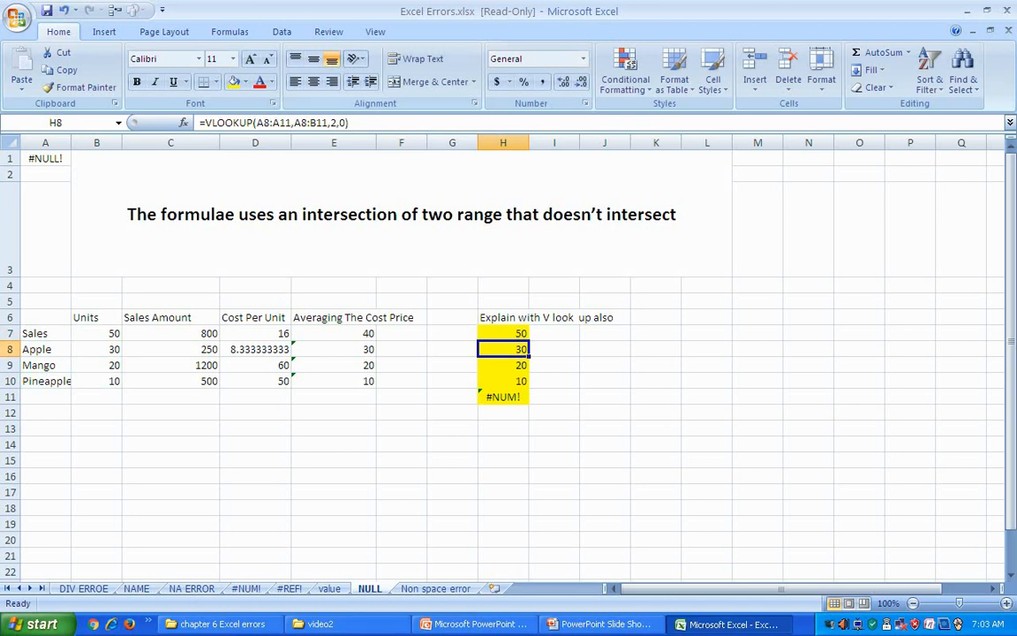
{"action": "left_click", "coordinate": [503, 333]}
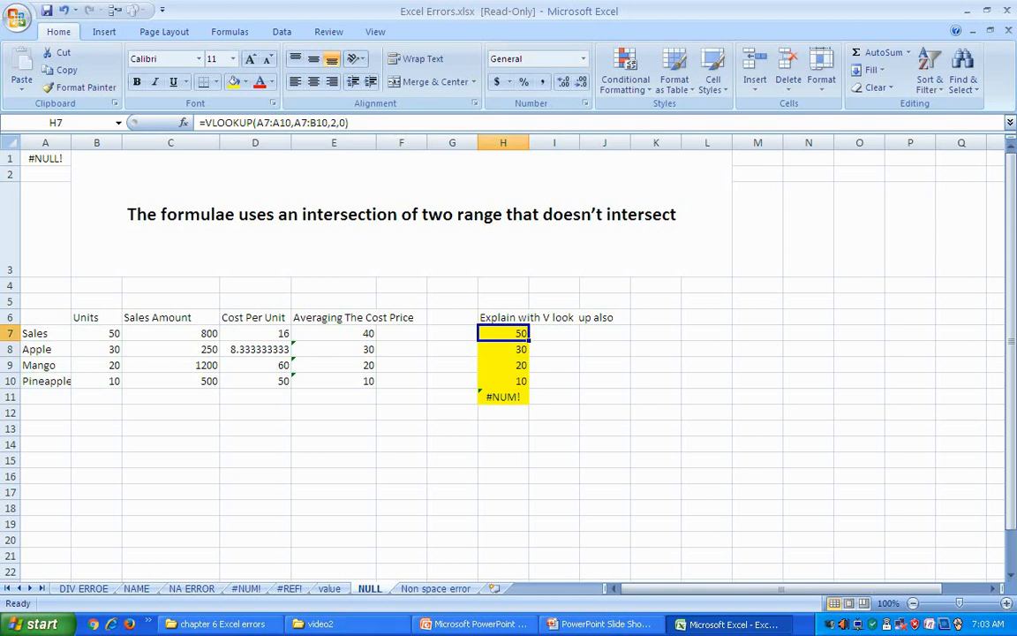
{"action": "left_click", "coordinate": [272, 123]}
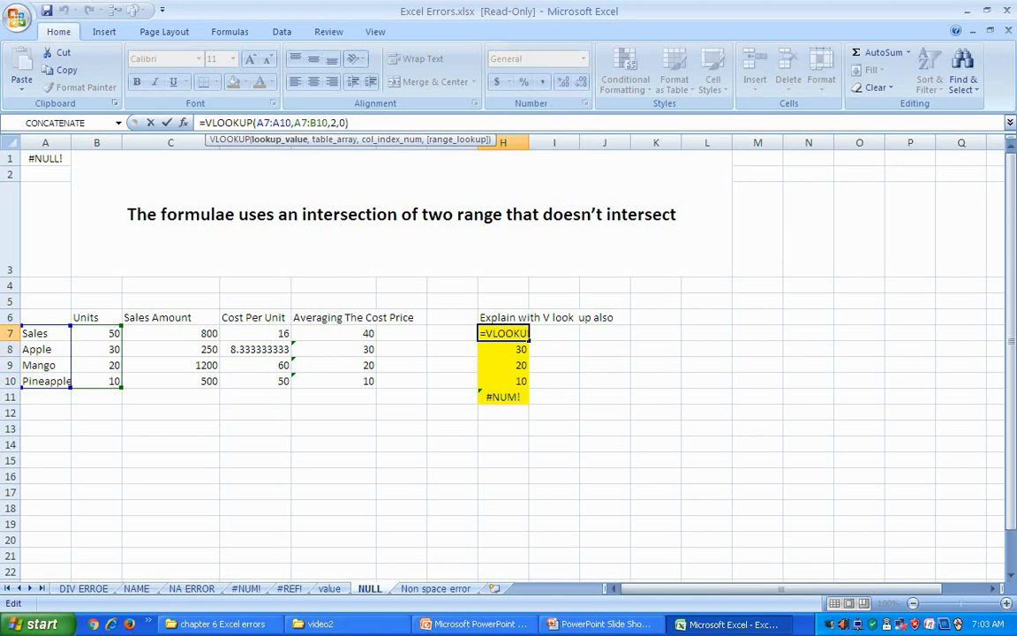
{"action": "left_click", "coordinate": [269, 122]}
{"action": "key", "text": "BackSpace"}
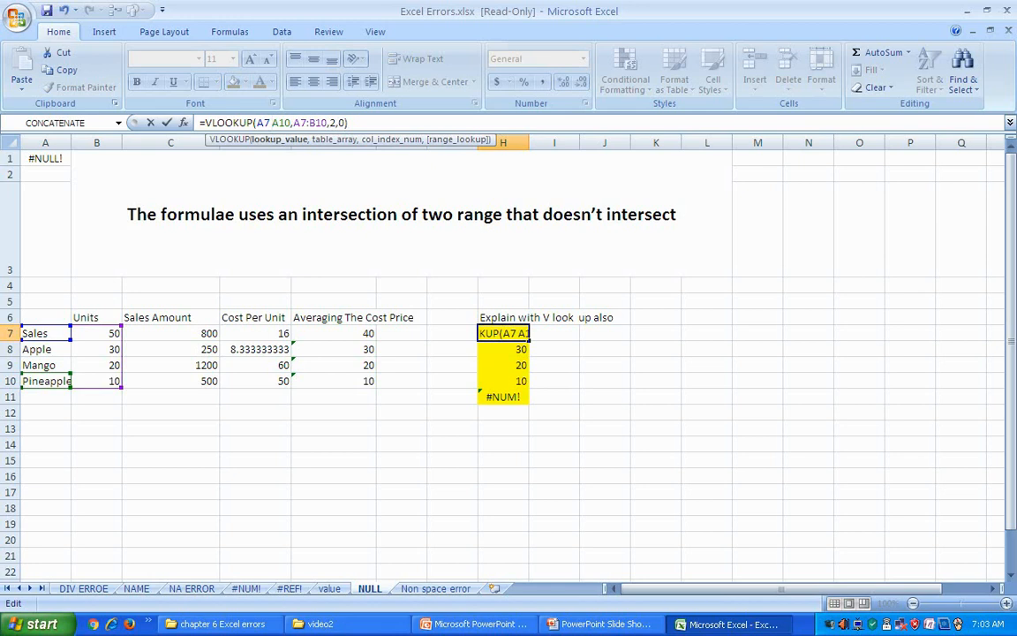
{"action": "key", "text": "Return"}
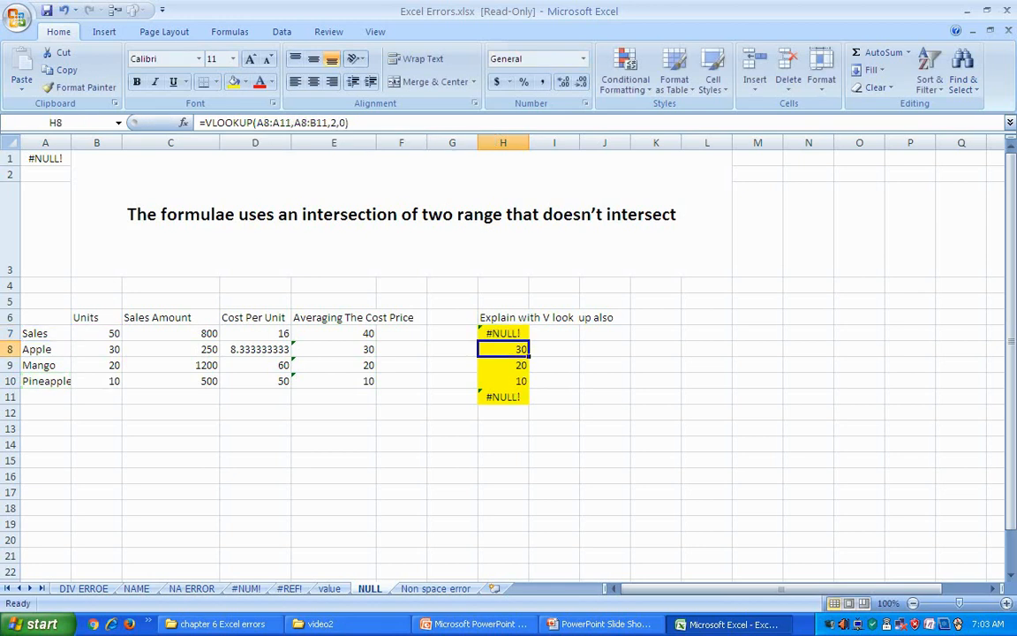
{"action": "key", "text": "Up"}
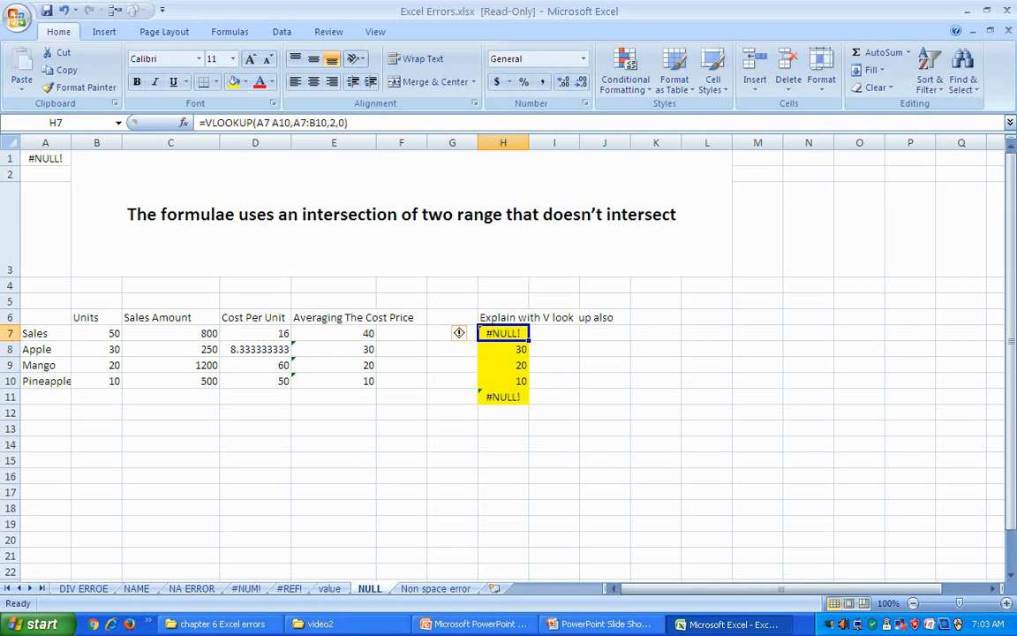
{"action": "left_click", "coordinate": [270, 123]}
{"action": "type", "text": ":"}
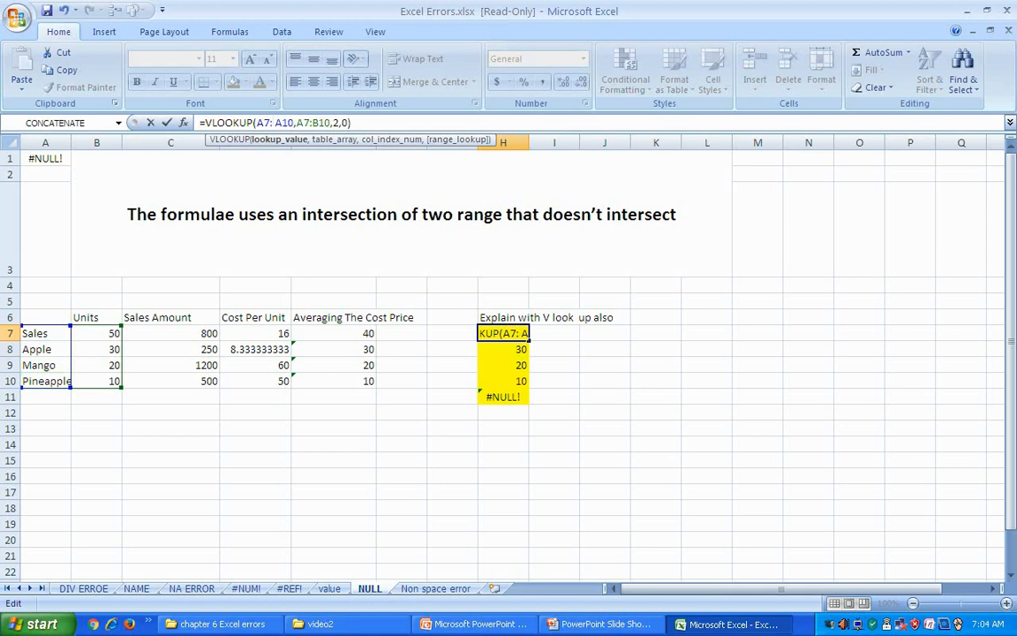
{"action": "key", "text": "Return"}
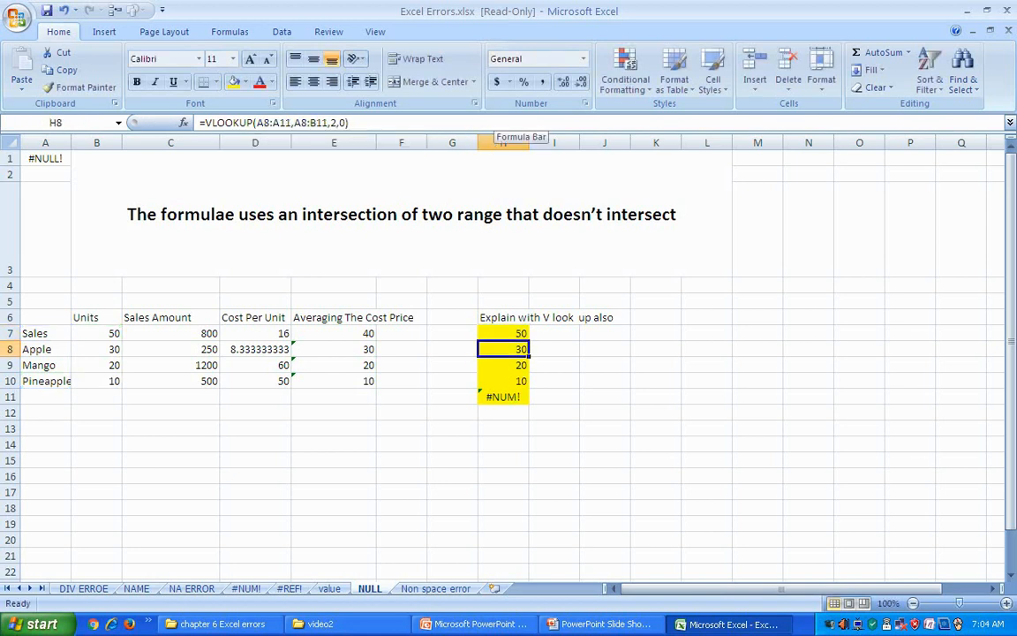